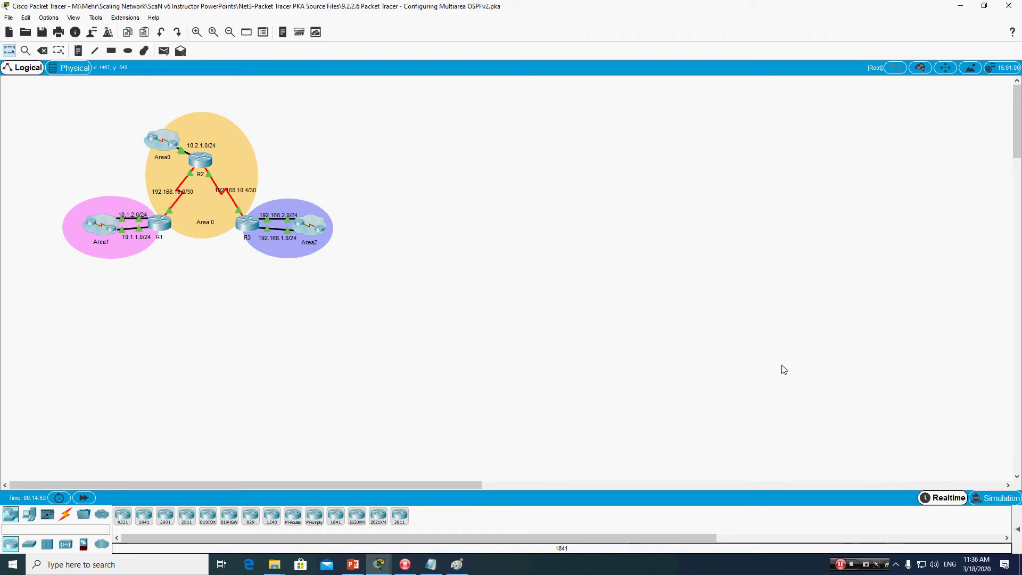
Step: Switch to Notepad and review the ten reflection questions, highlighting the full list
click(438, 570)
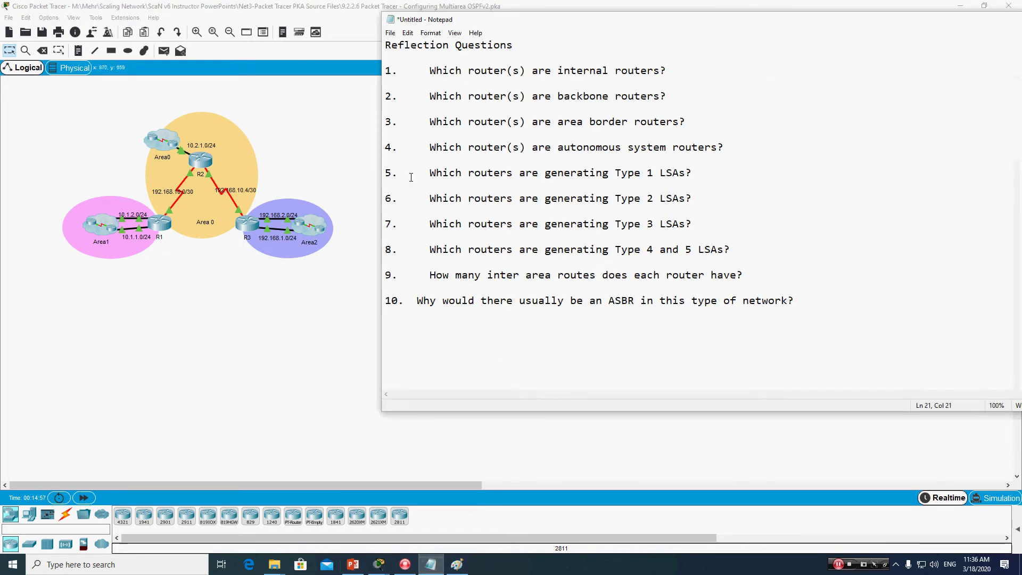
click(790, 302)
drag(790, 302, 384, 71)
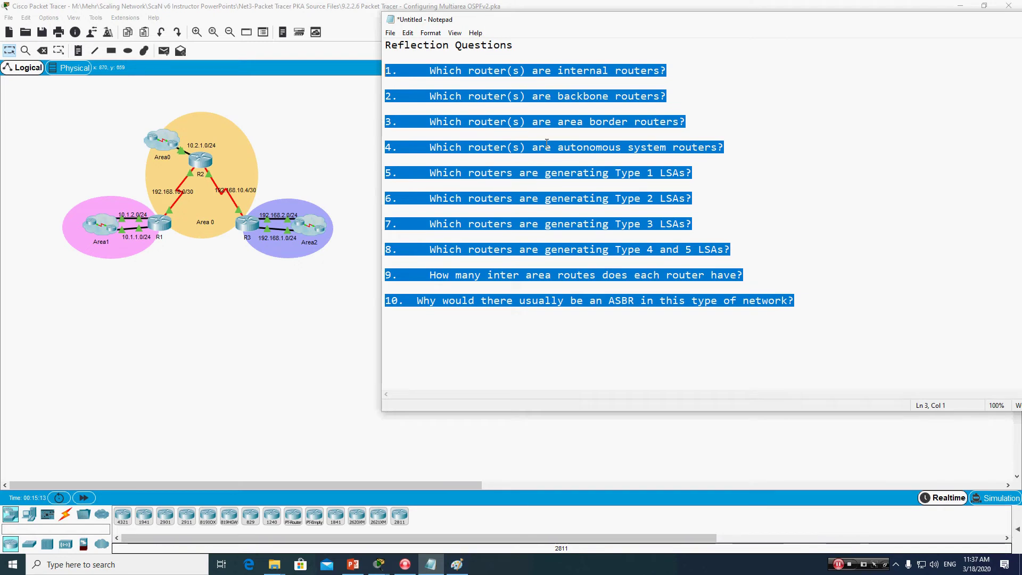
click(725, 68)
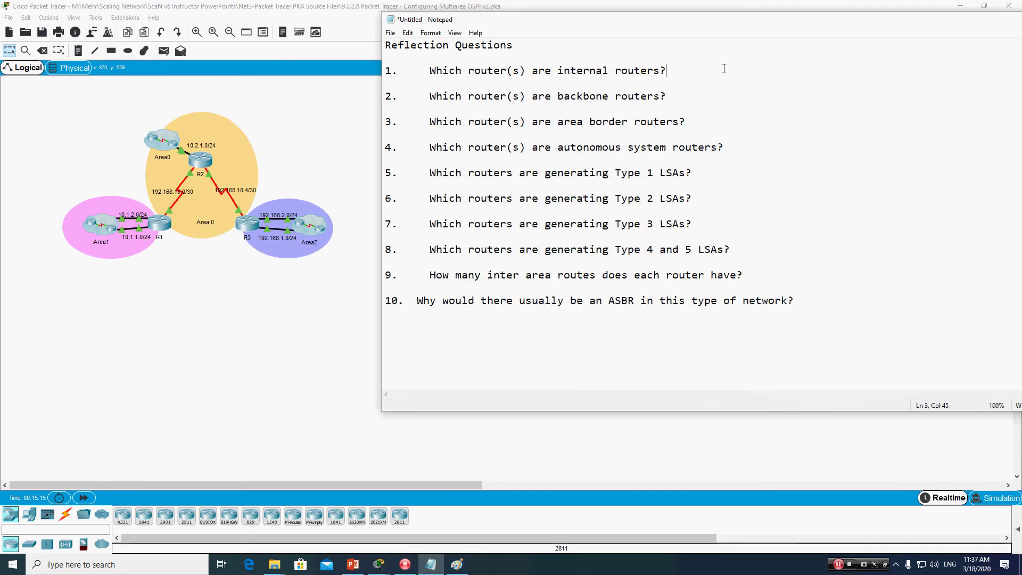
drag(410, 70, 793, 299)
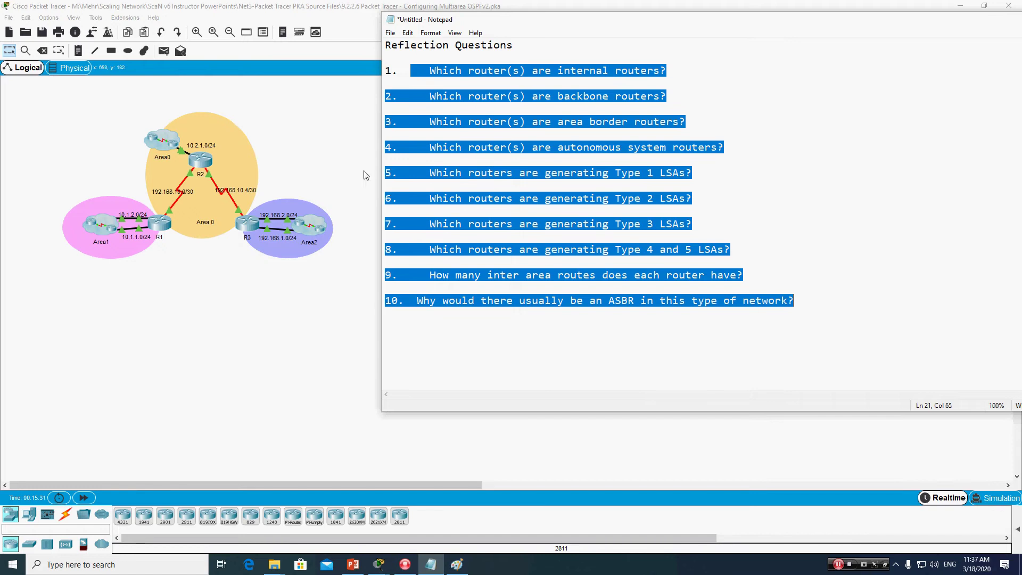
click(538, 134)
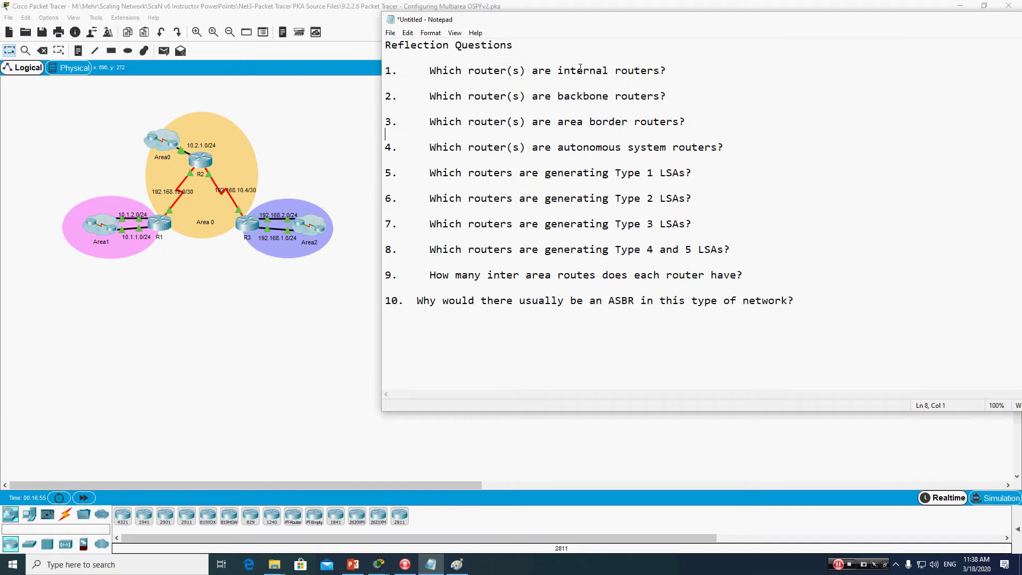
Step: Add the abbreviation ABR after the area border routers question and ASBR after the autonomous system routers question
click(560, 97)
click(717, 147)
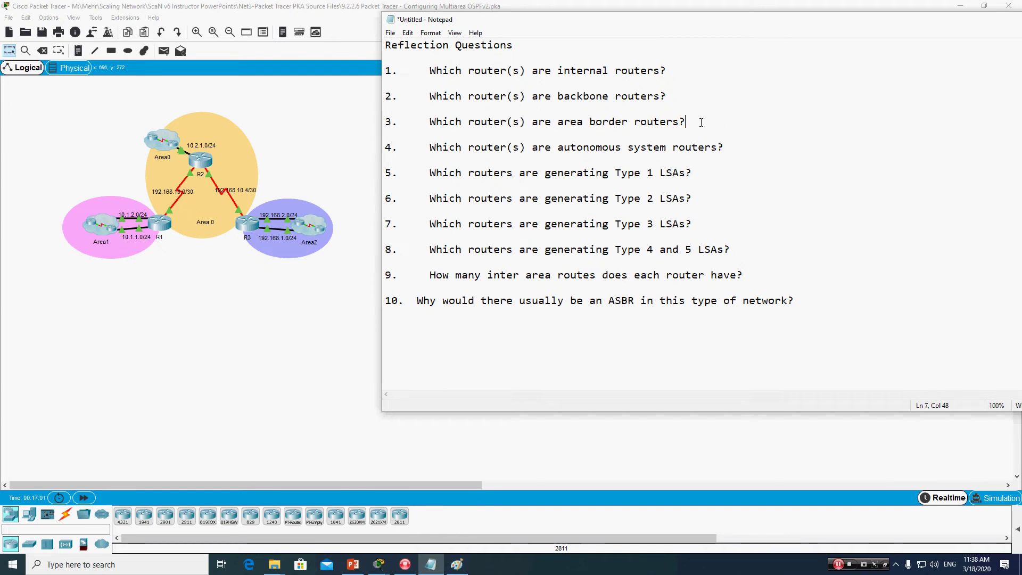
click(734, 122)
text(ABR)
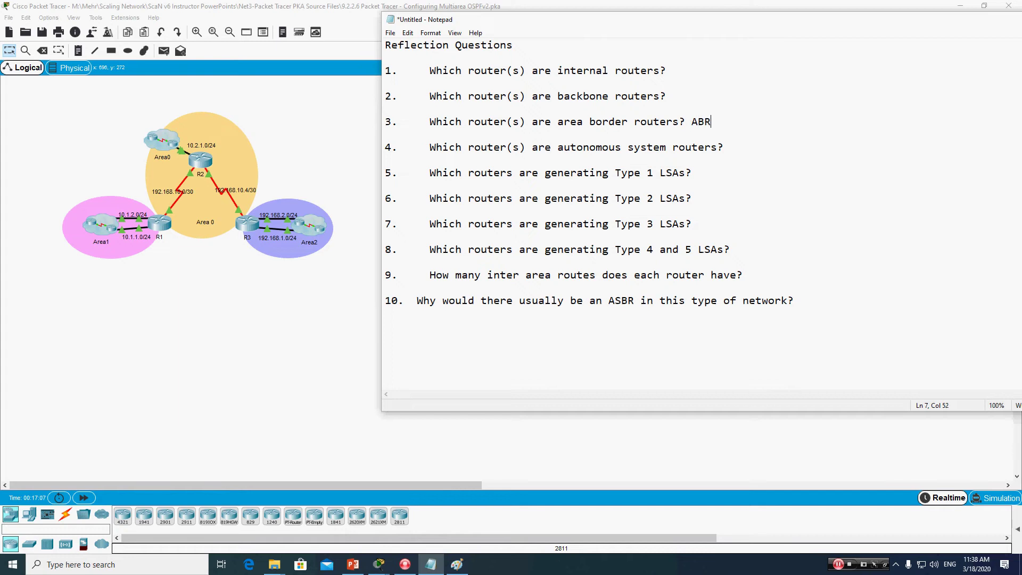
click(745, 144)
text(ASBR)
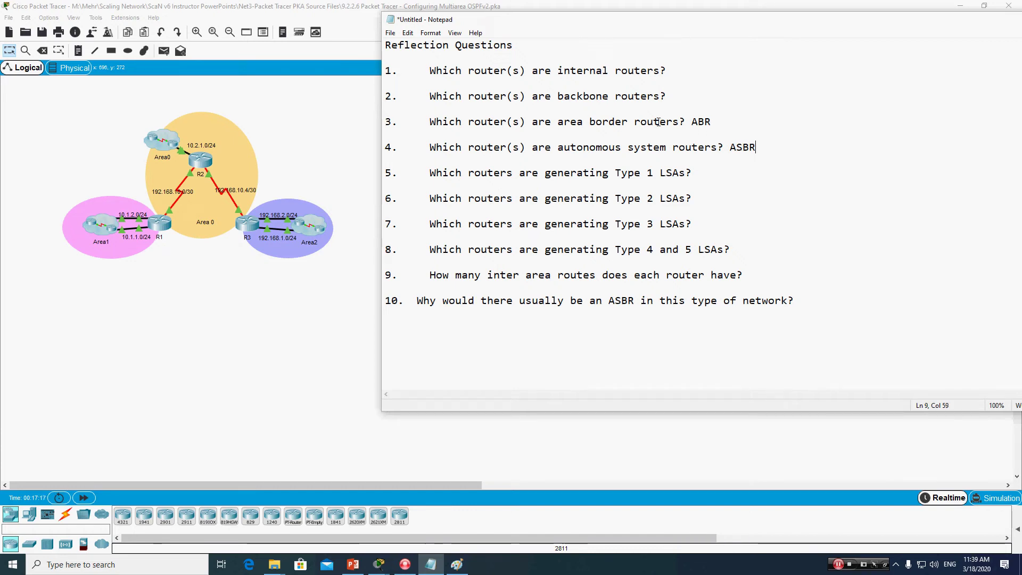
Step: Answer the internal routers question with R2 and shift the Notepad window clear of the topology
drag(777, 153, 390, 61)
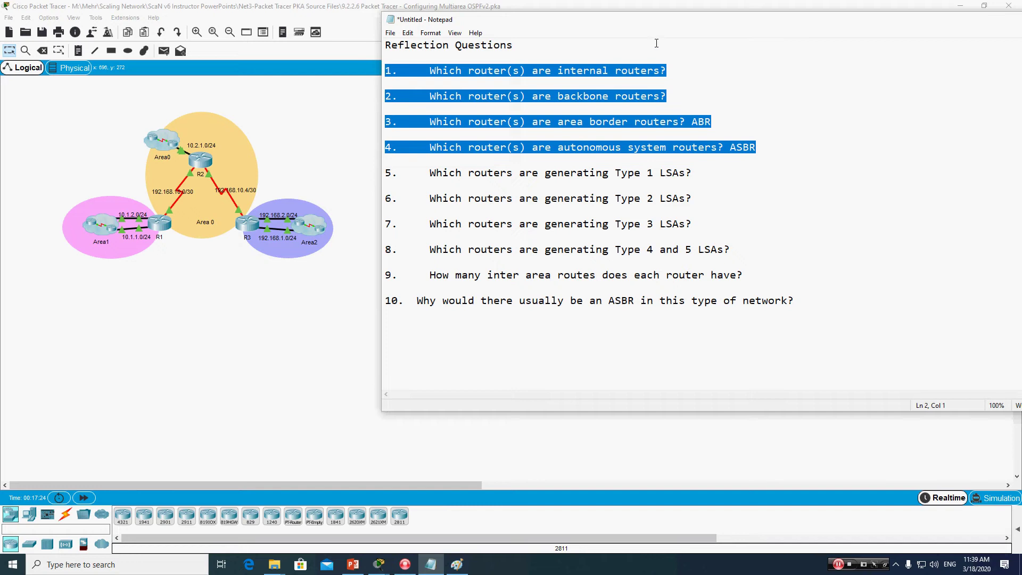
click(663, 71)
key(Down)
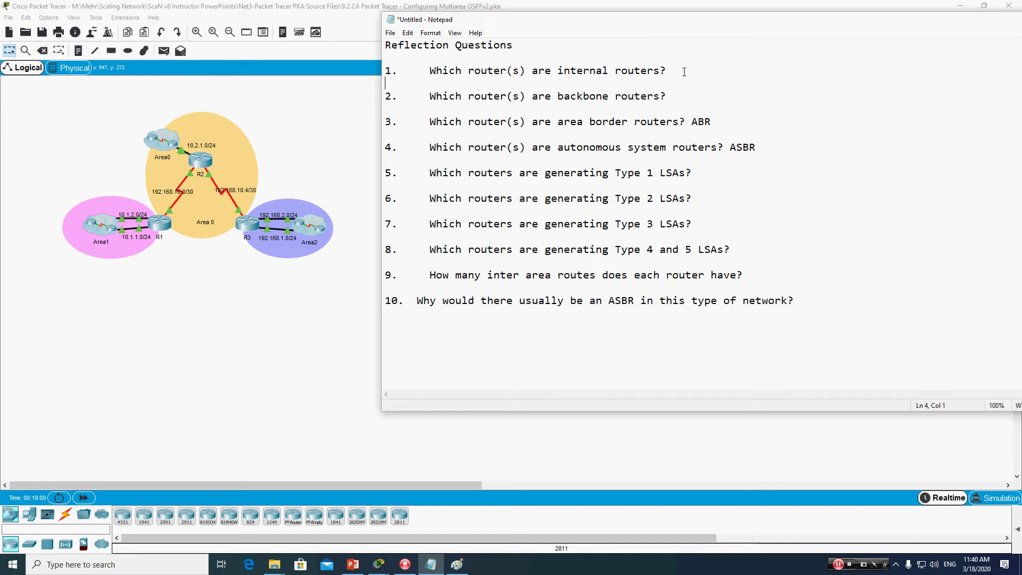
click(713, 75)
text(R2)
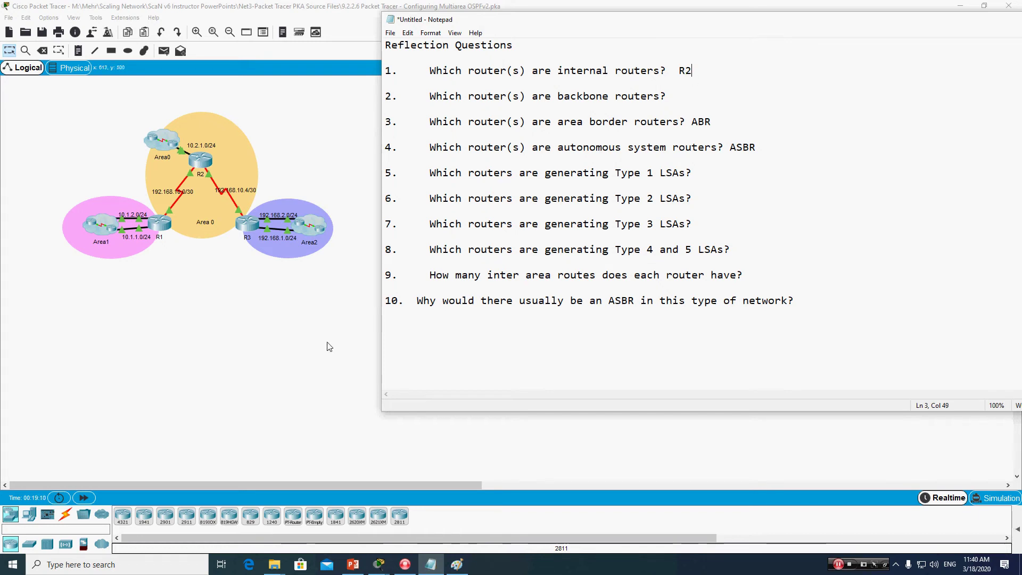
drag(593, 23, 640, 21)
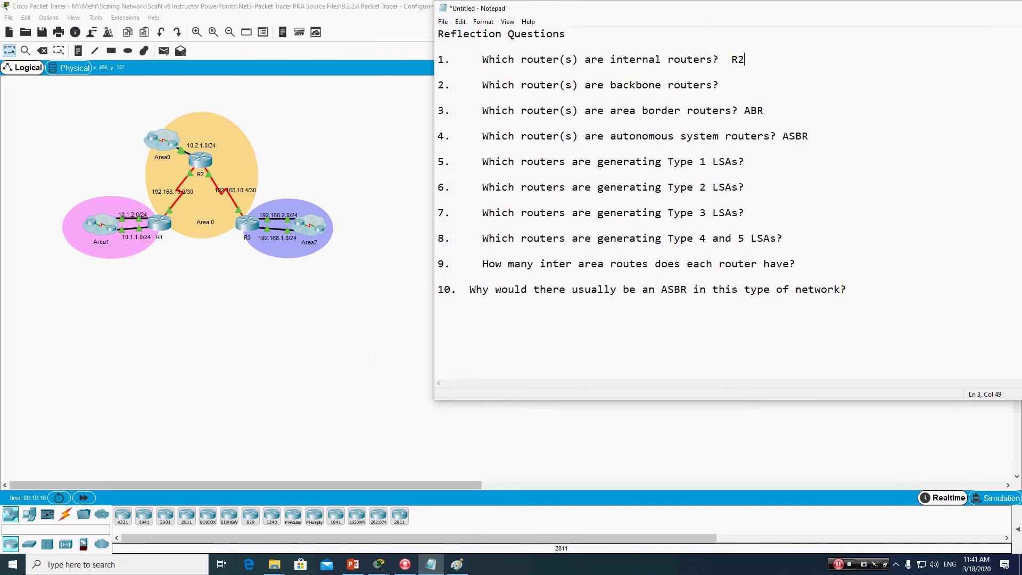
Step: Check the multiarea diagram in Paint and answer the backbone routers question in Notepad with R1,R2,R3
click(456, 564)
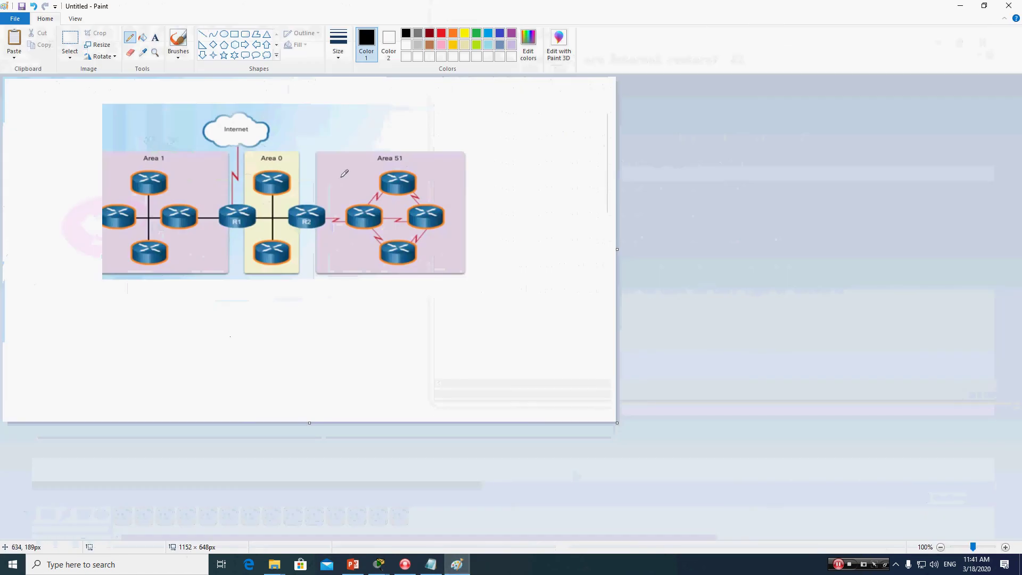
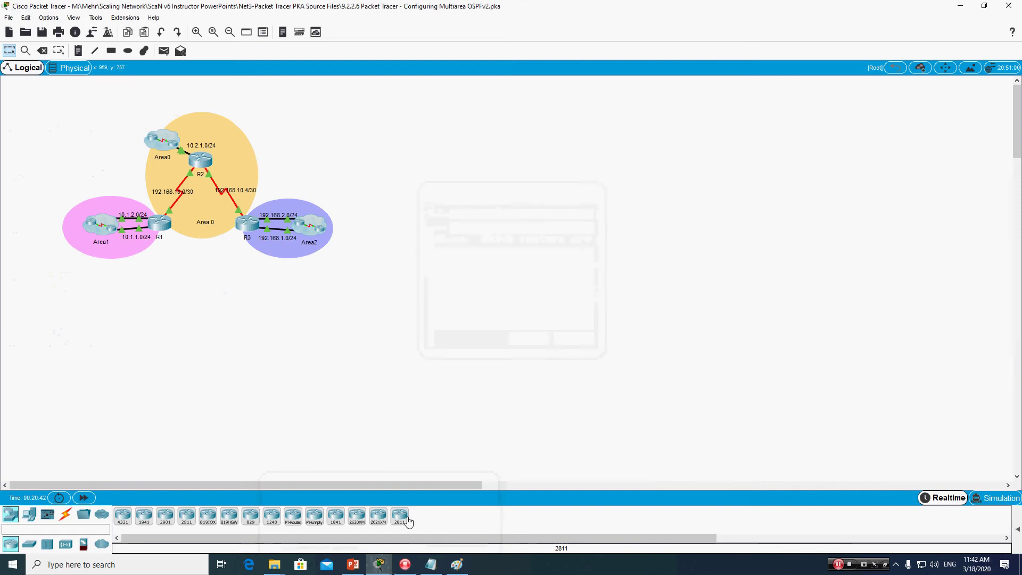
click(433, 566)
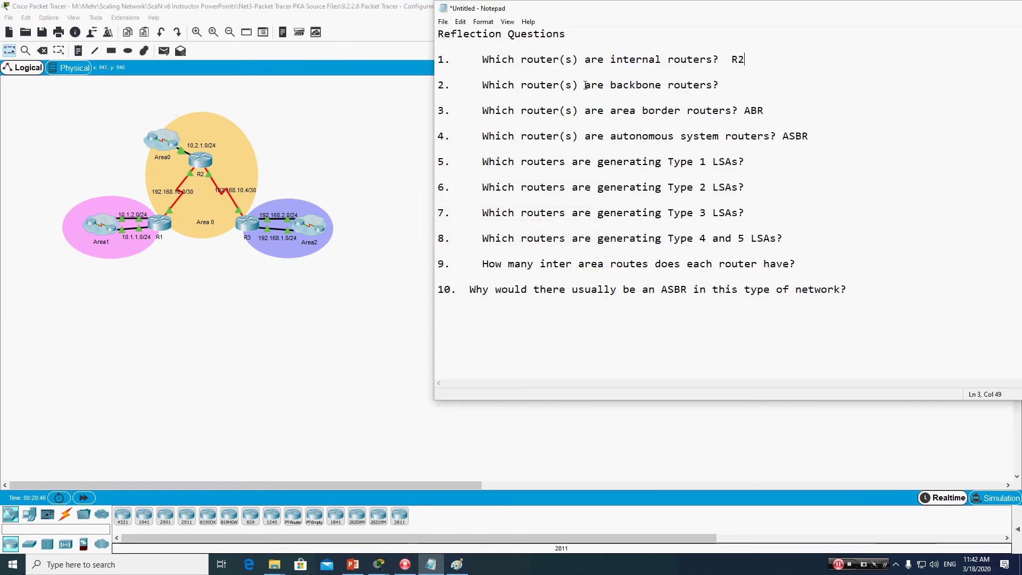
click(732, 87)
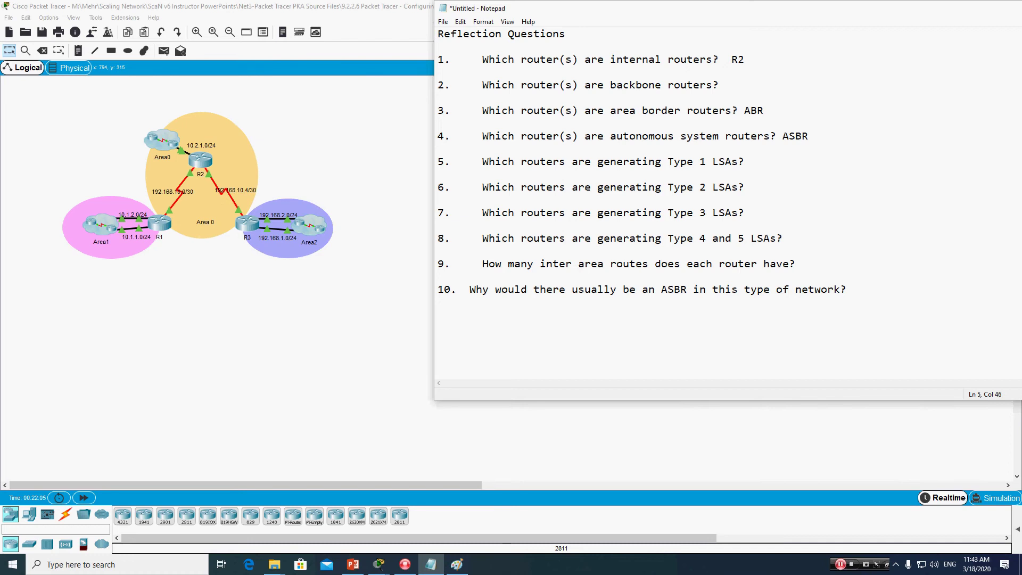
text(R1,R2,R3)
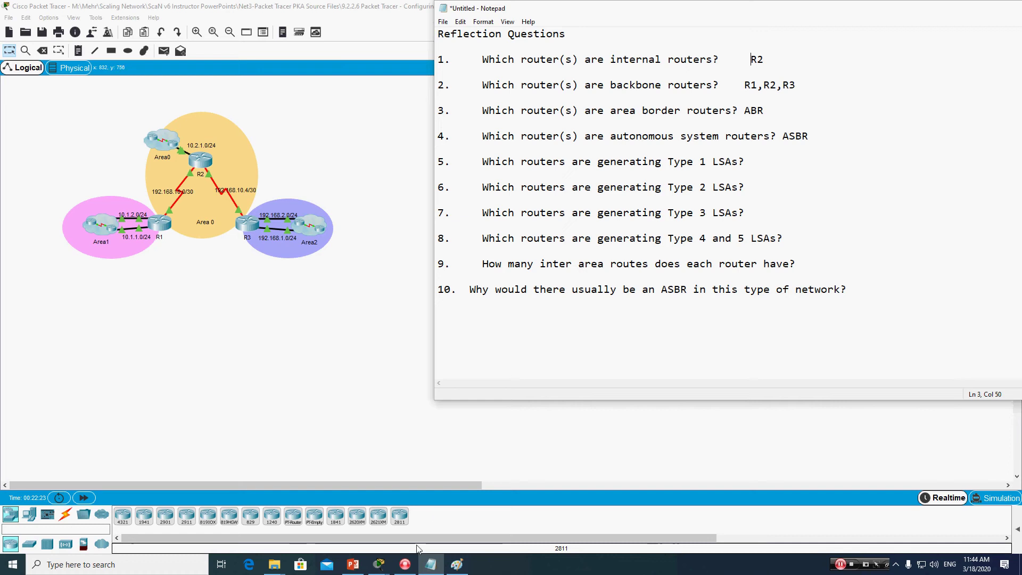
Step: Switch to Paint and draw a green freehand outline around Area 0 that includes routers R1 and R2
click(469, 565)
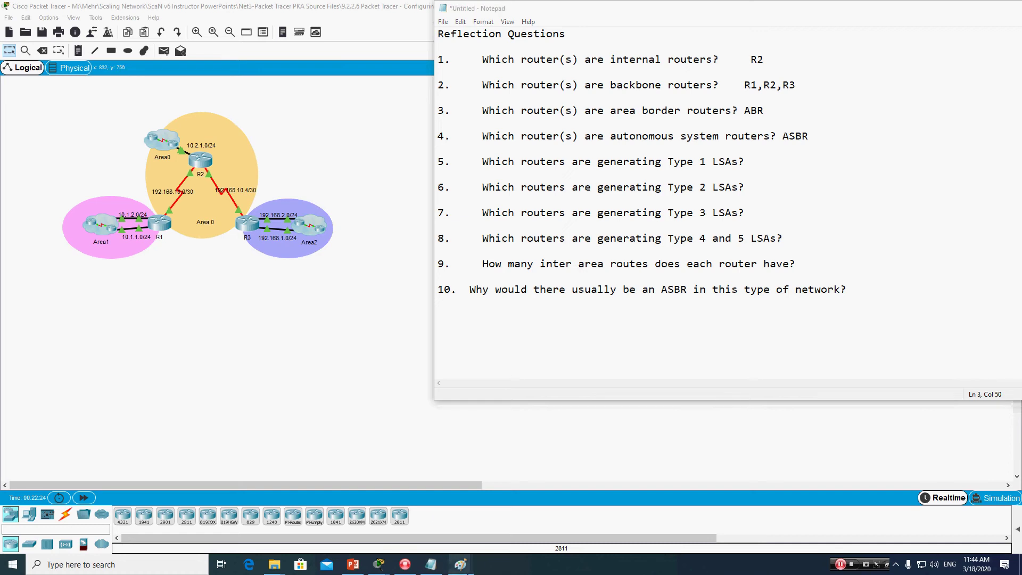
click(459, 566)
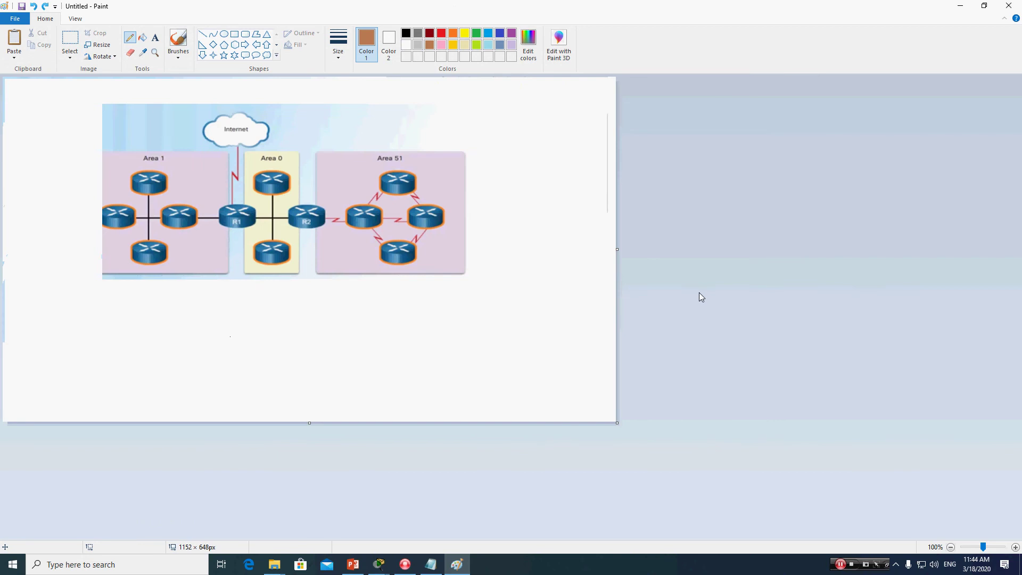
click(478, 34)
mouse_move(238, 152)
mouse_down()
mouse_move(318, 154)
mouse_move(315, 263)
mouse_move(282, 283)
mouse_move(249, 281)
mouse_move(231, 245)
mouse_move(234, 163)
mouse_up()
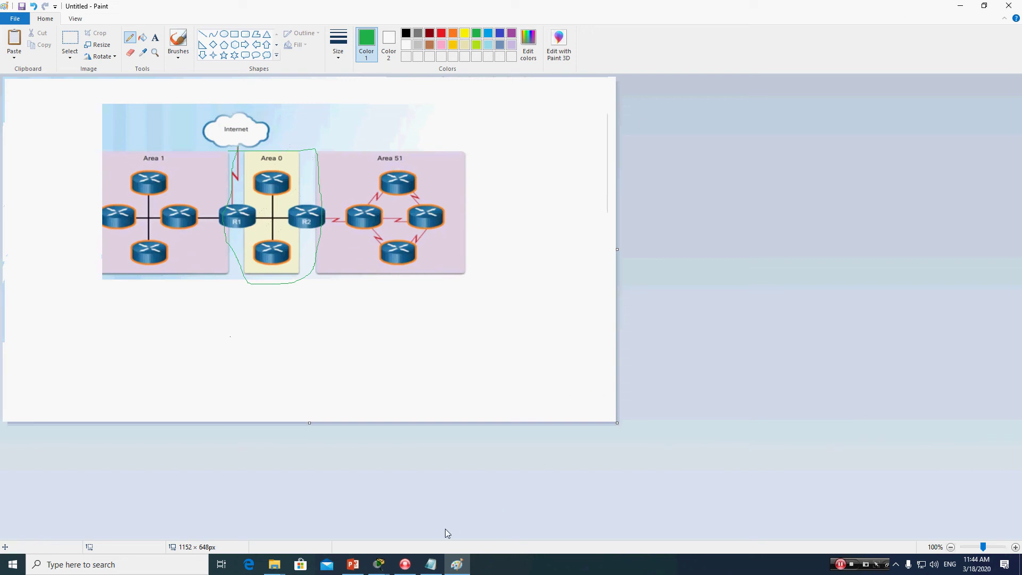
Step: Switch back to the Packet Tracer topology and show the Notepad questions over it
click(431, 565)
click(431, 564)
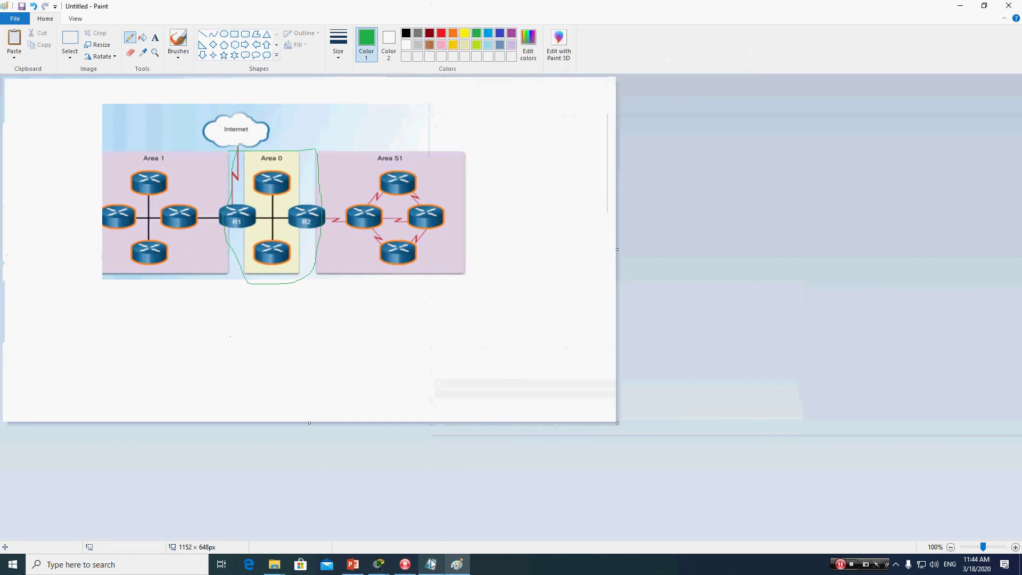
click(431, 566)
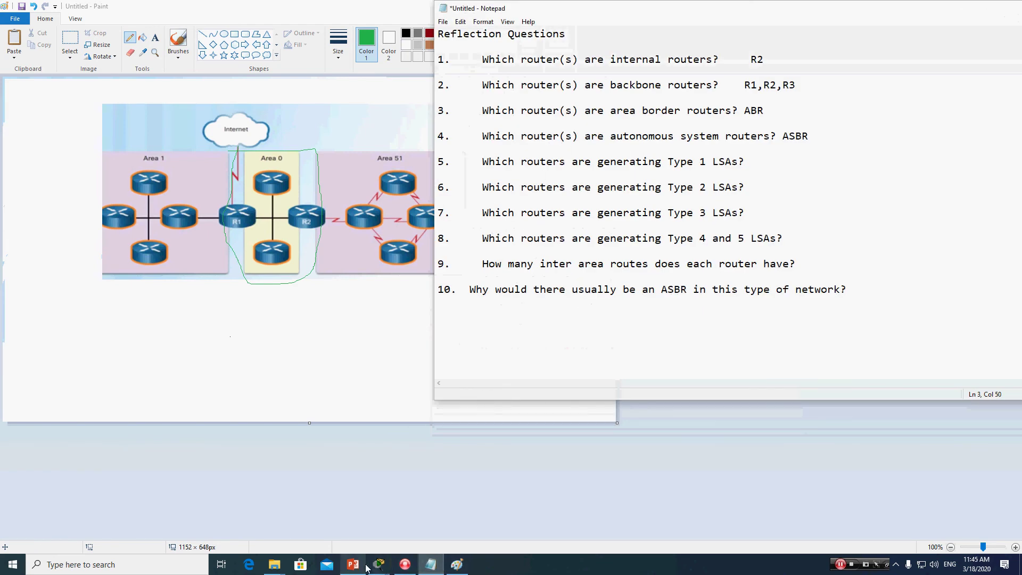
mouse_move(378, 565)
click(429, 513)
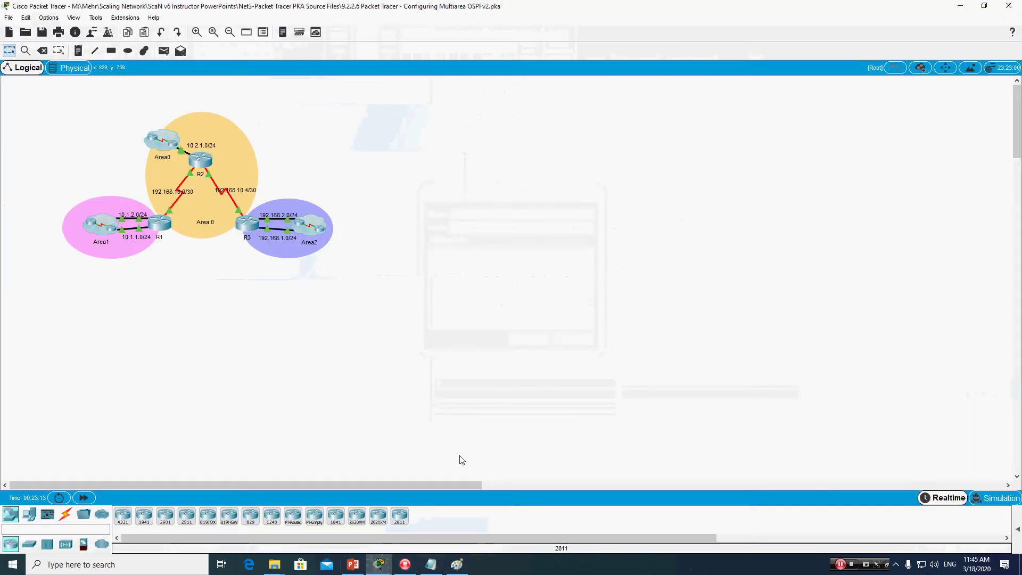
click(431, 565)
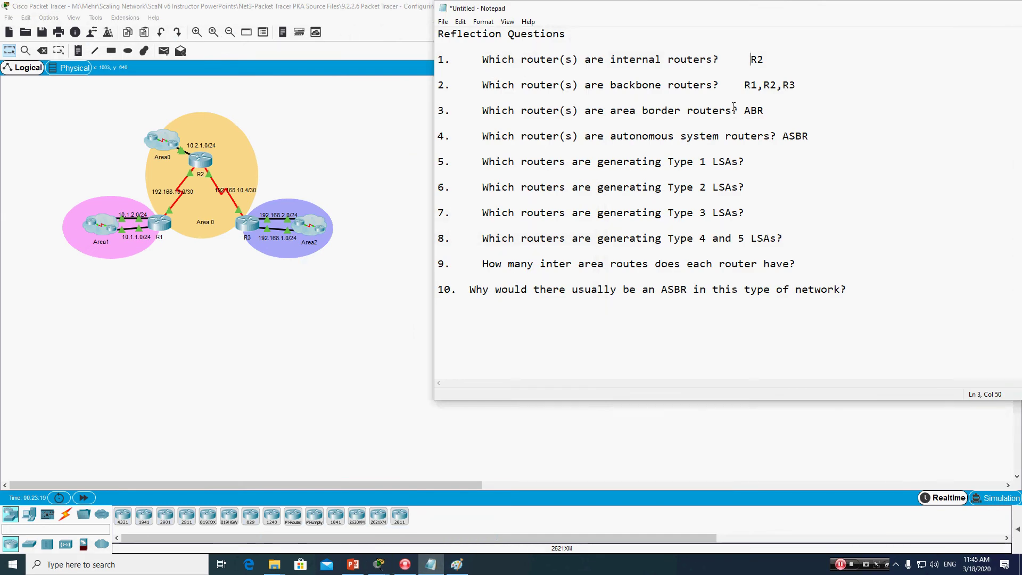
Step: Add (R1 and R3) after ABR in question 3 and insert an extra blank line beneath questions 3 and 4
click(778, 109)
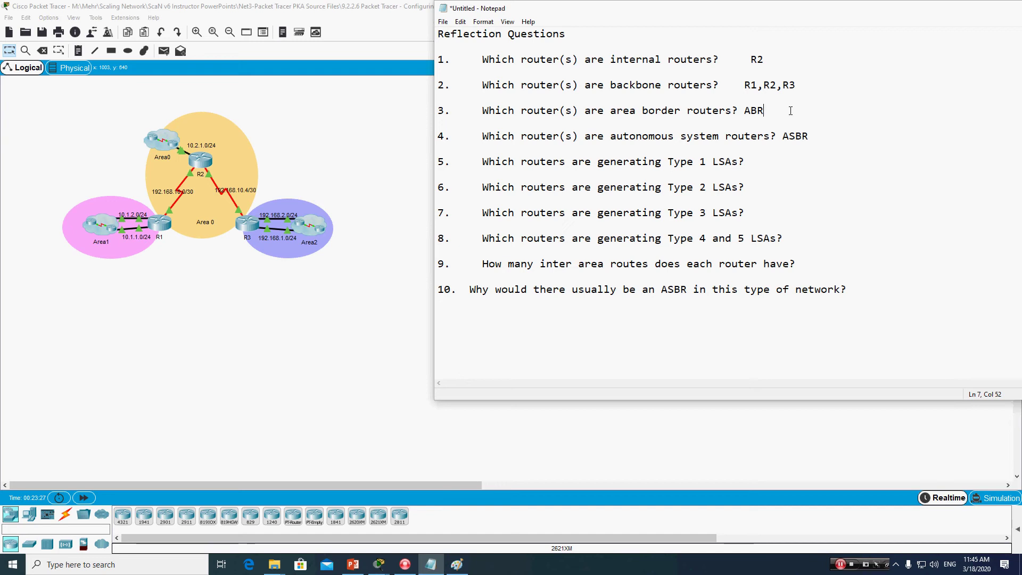
key(Return)
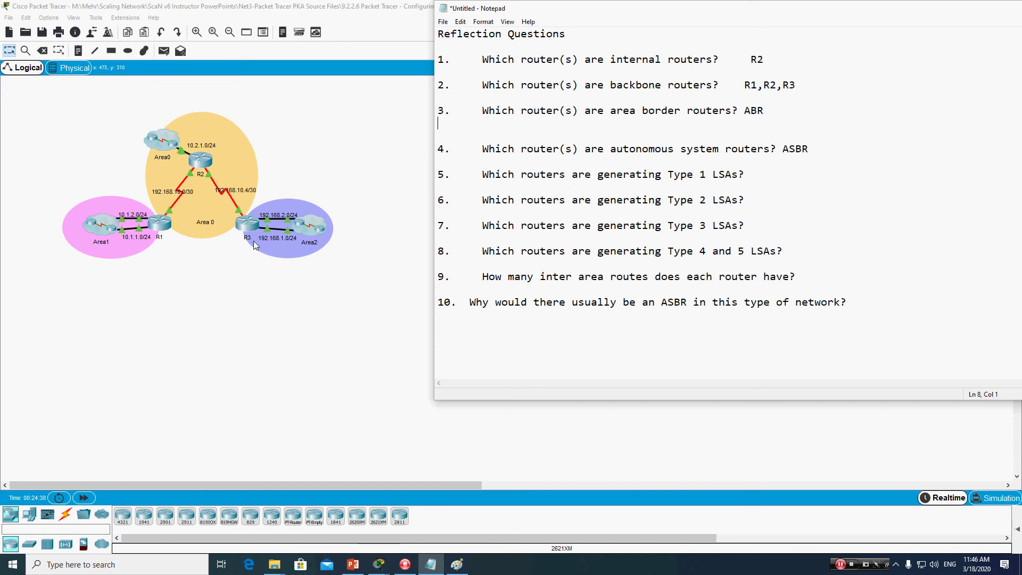
click(813, 112)
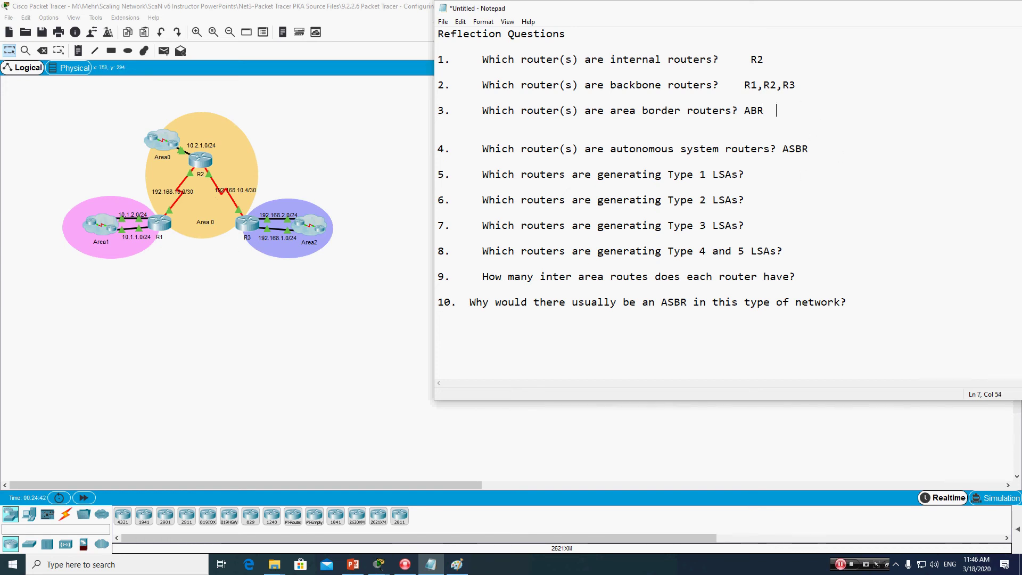
text((R)
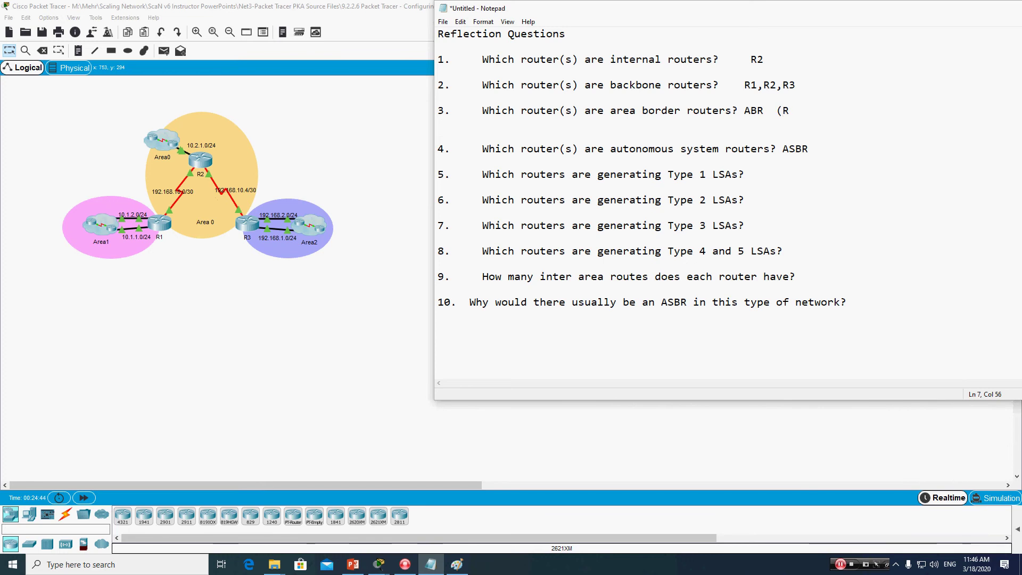
text(1 and R3))
drag(766, 109, 746, 109)
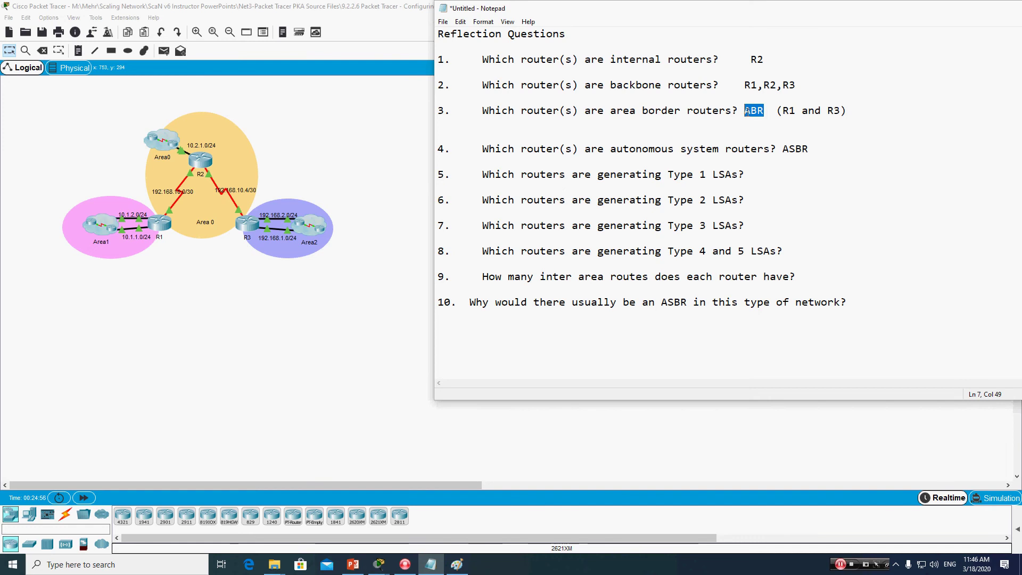
click(950, 112)
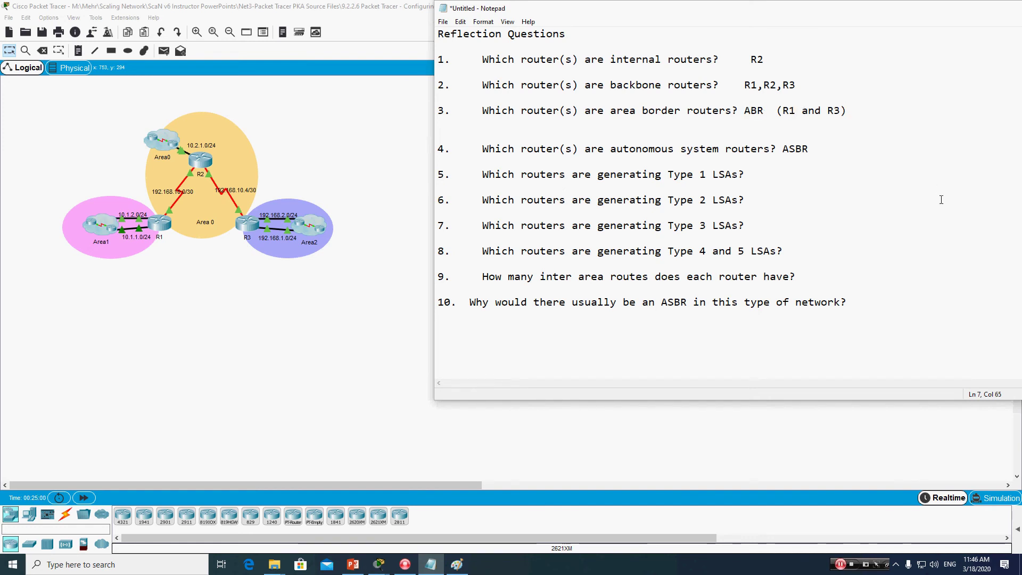
click(829, 152)
key(Return)
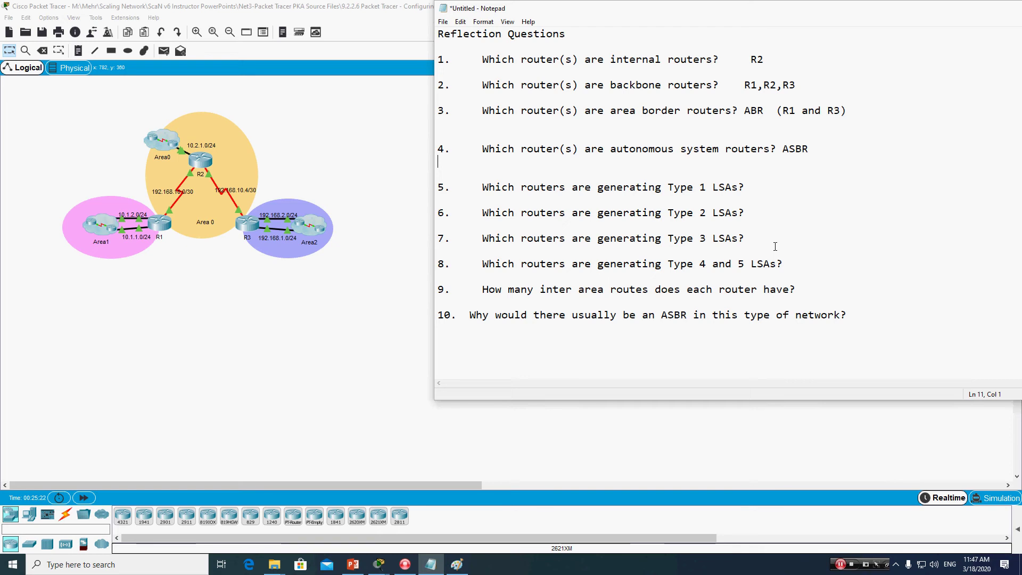
Step: Switch to Paint to undo the green outline around Area 0, and return to the Packet Tracer topology
click(461, 569)
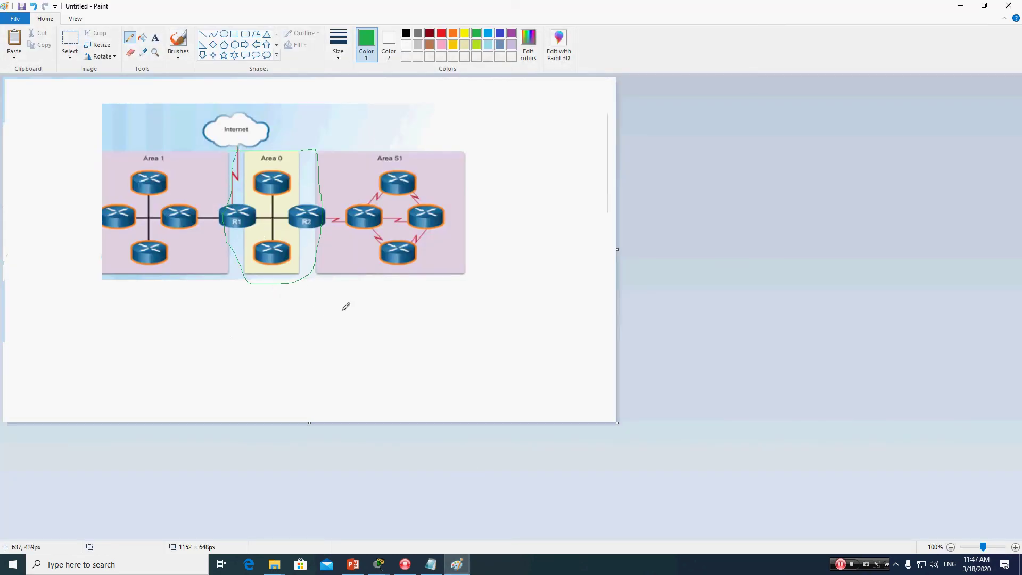
key(ctrl+z)
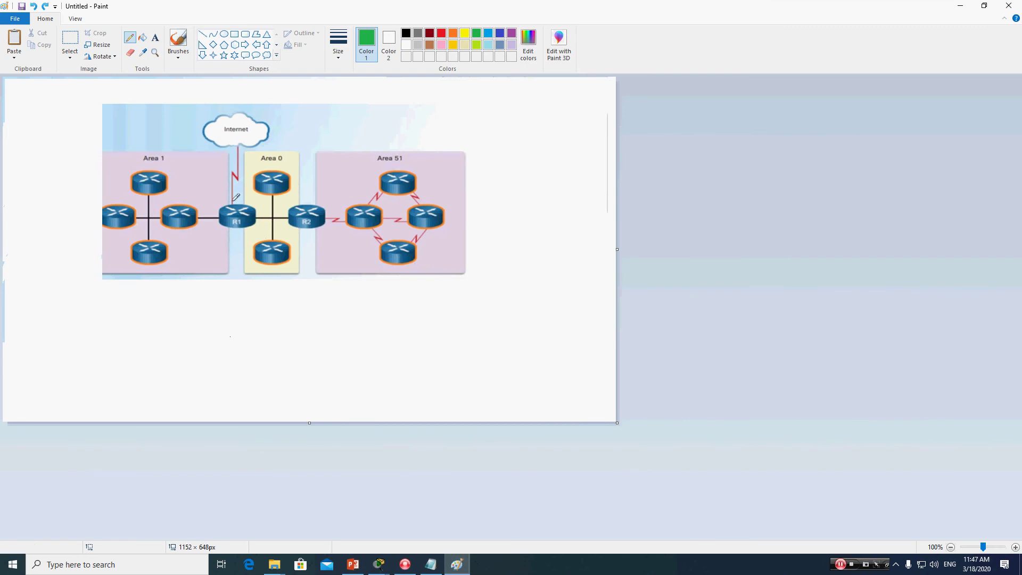
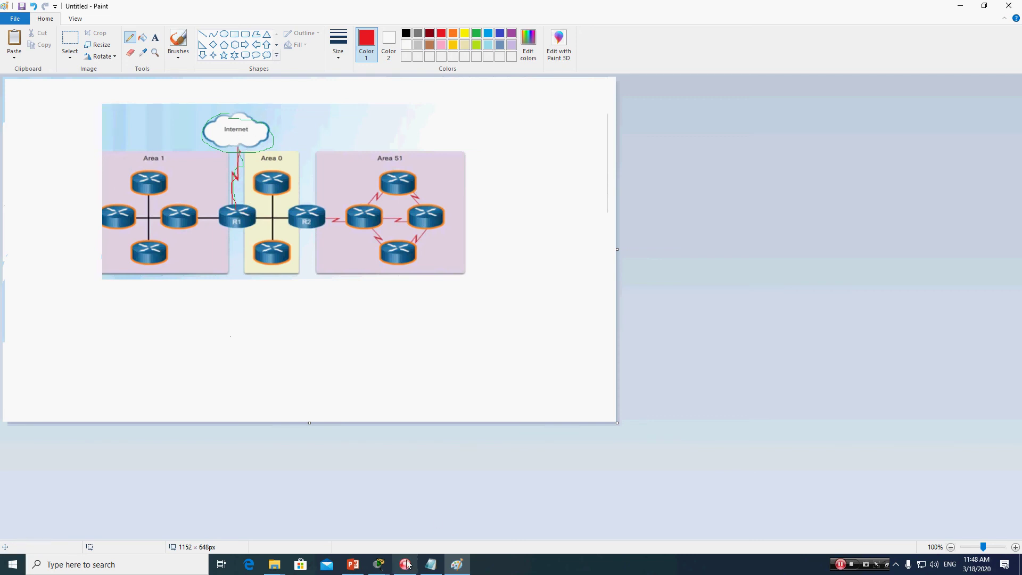
click(379, 564)
click(440, 523)
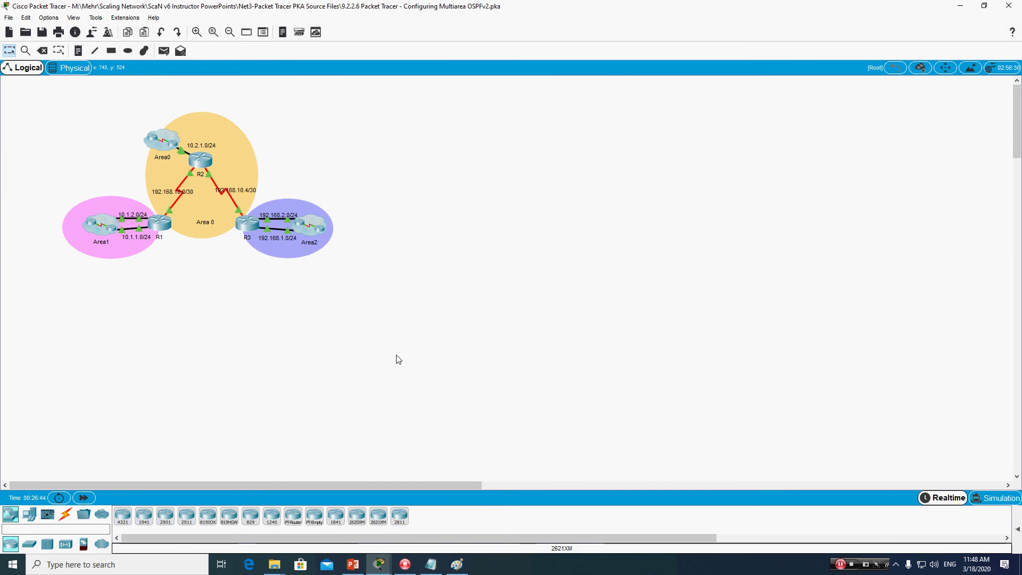
Step: Show the Notepad questions over the topology and examine question 4 about autonomous system routers
click(432, 568)
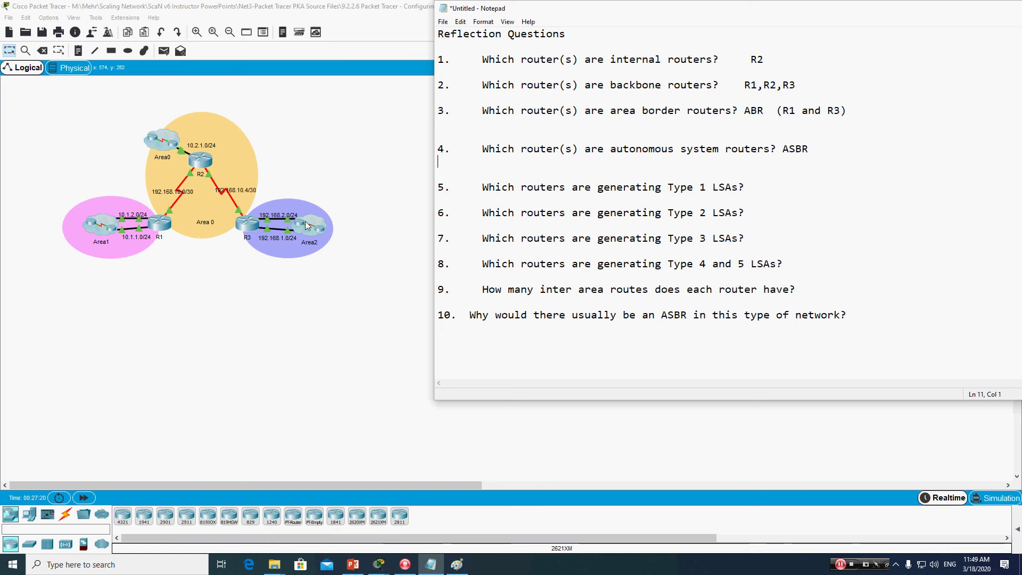
click(830, 151)
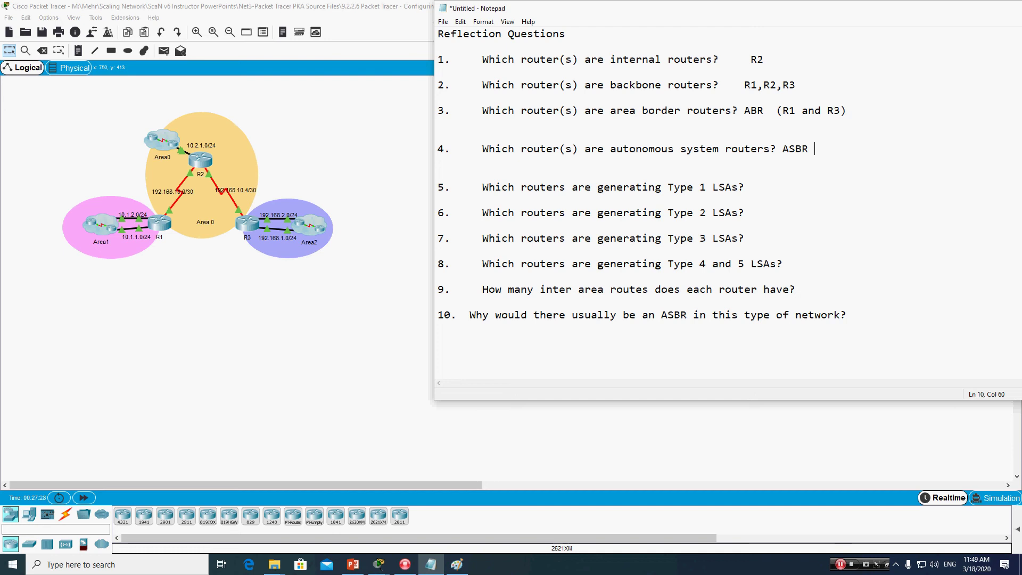
click(839, 569)
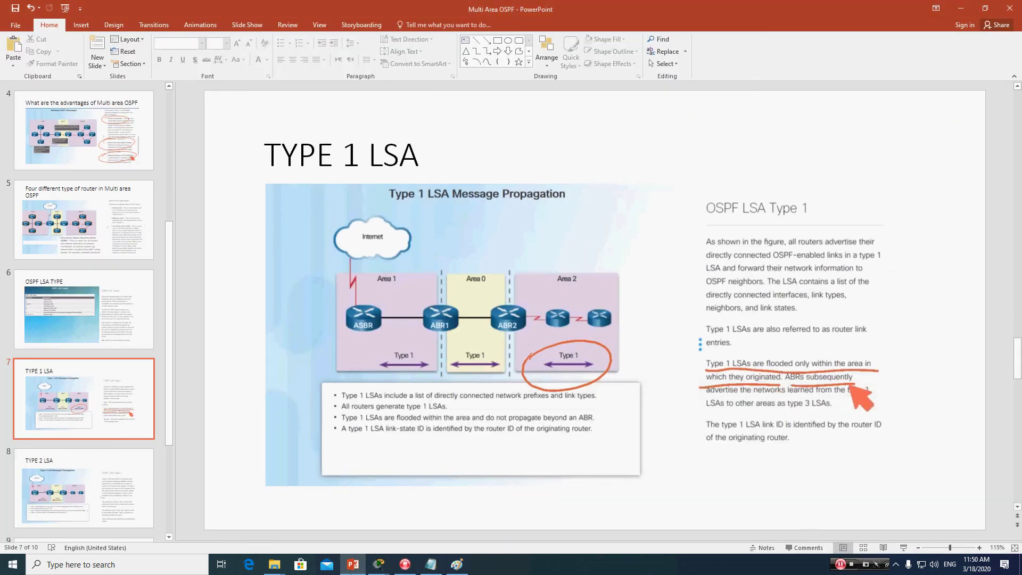
Step: Bring Notepad over the TYPE 1 LSA slide, highlight questions 5 to 10 and move the window off the slide's diagram
click(434, 566)
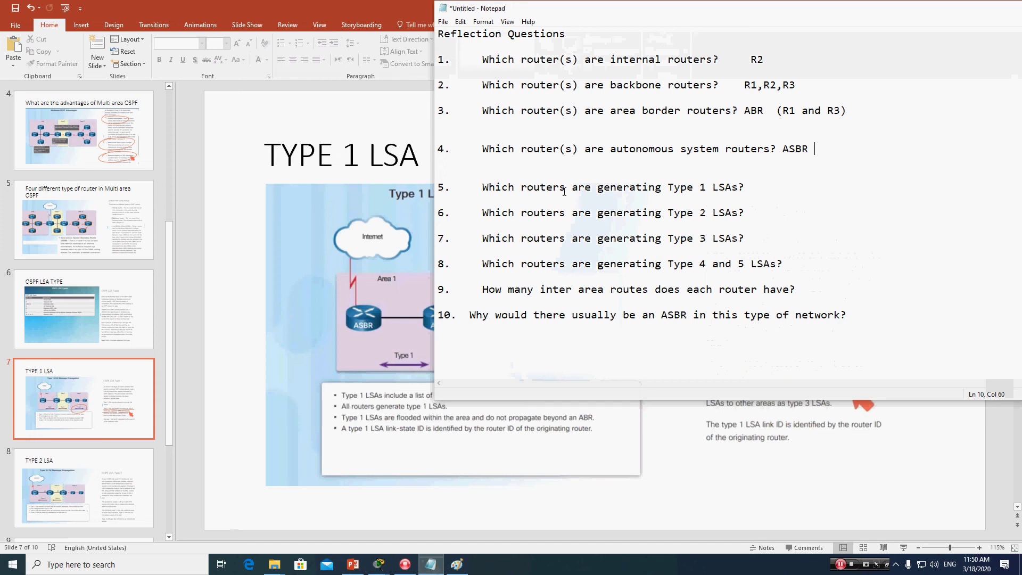
drag(476, 187, 873, 332)
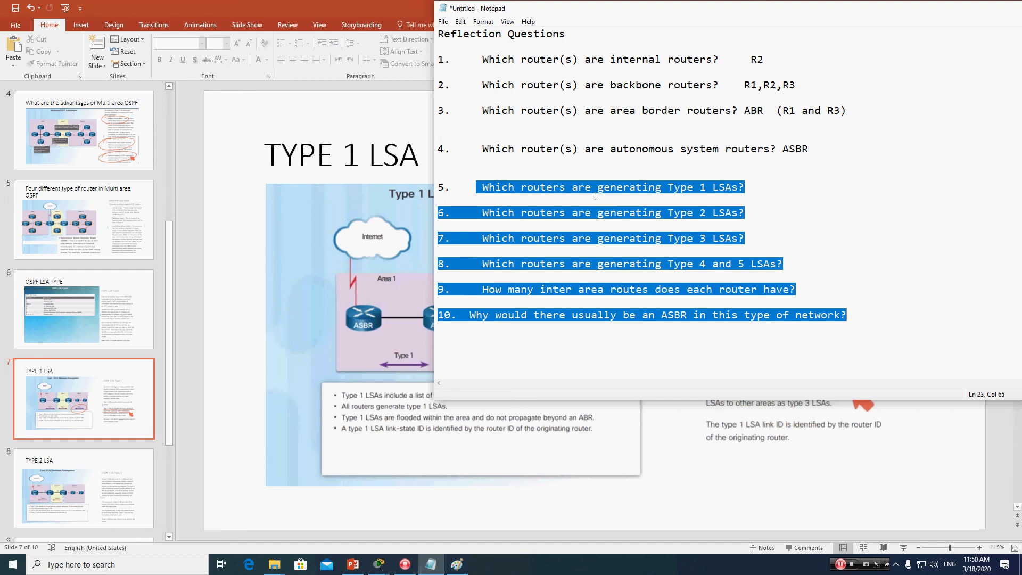
drag(642, 7, 754, 24)
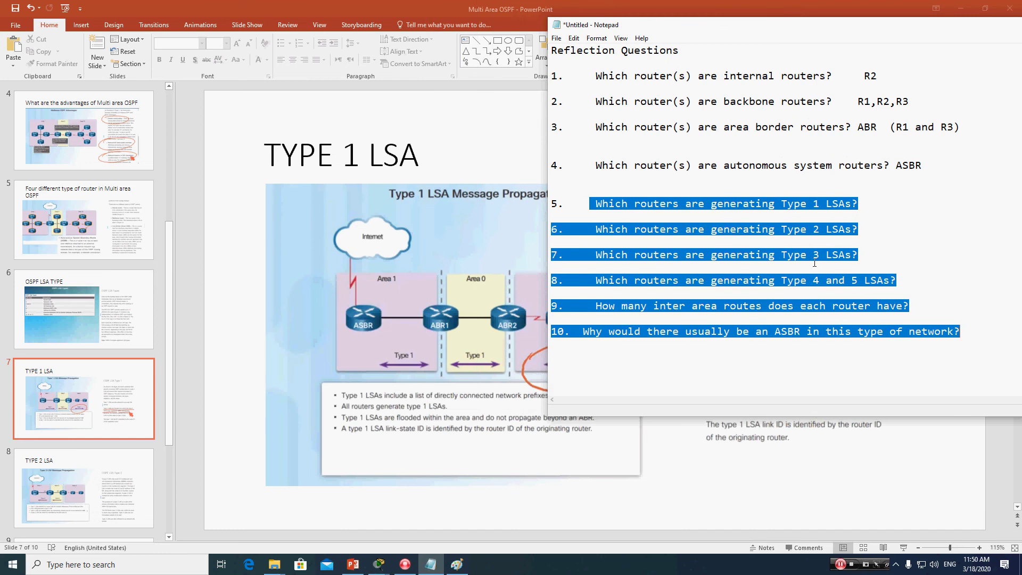
Step: Read the PowerPoint slides on OSPF LSA types and Type 1 to Type 5 LSAs, and return to the Notepad questions over Packet Tracer
click(248, 118)
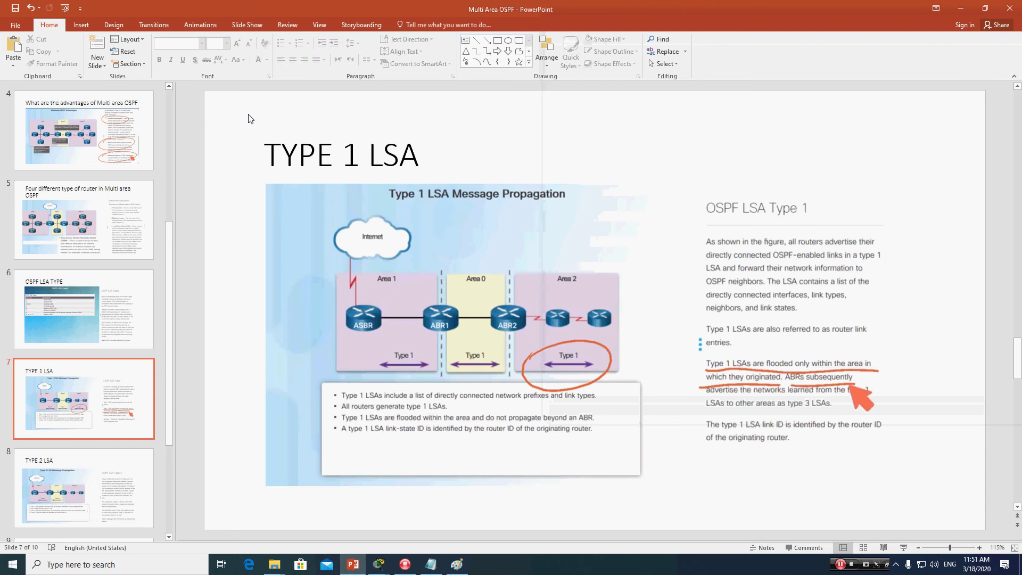
scroll(299, 188, up, 2)
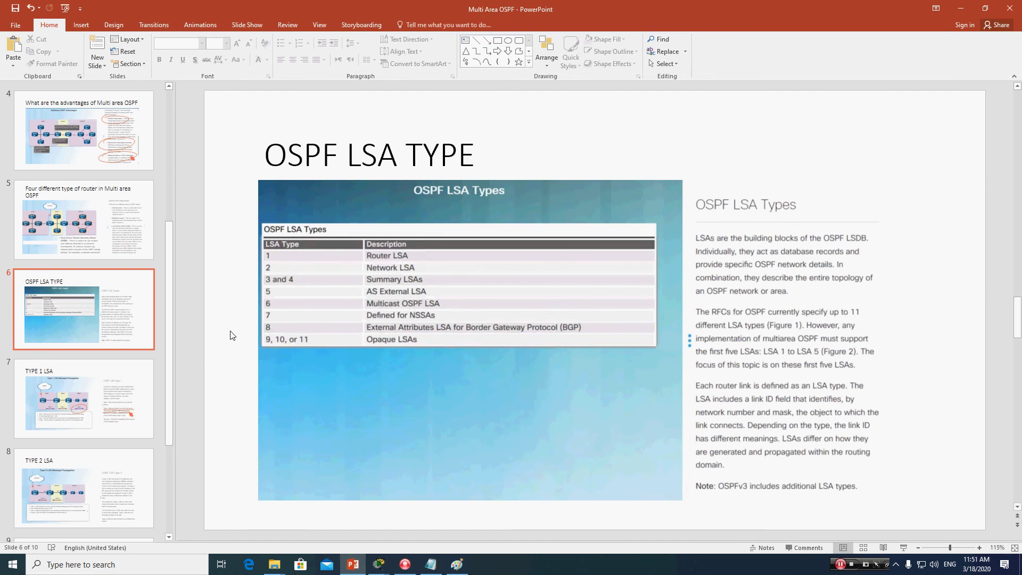
scroll(232, 336, down, 1)
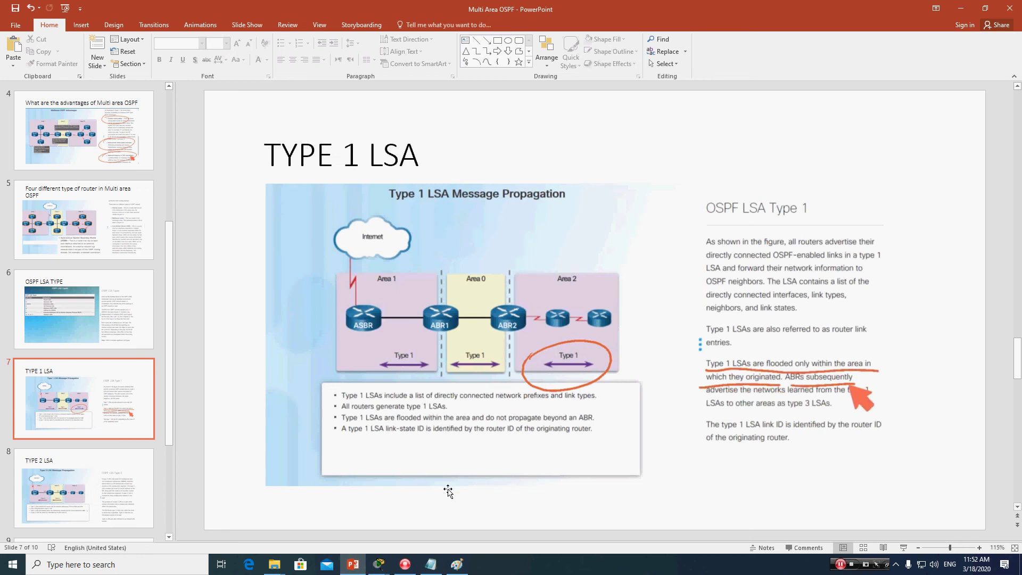
scroll(448, 492, down, 1)
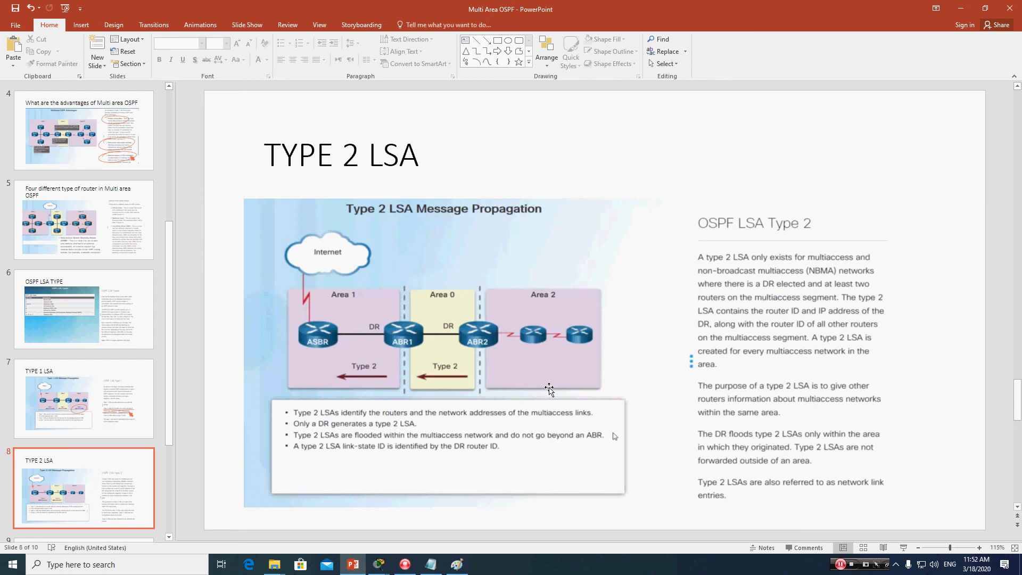
scroll(549, 390, down, 1)
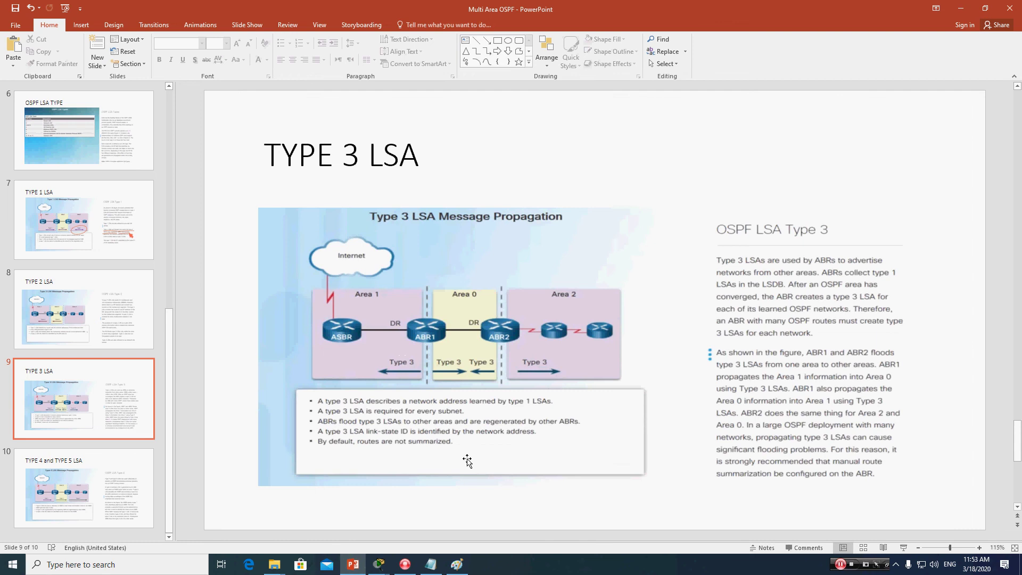
scroll(467, 461, down, 2)
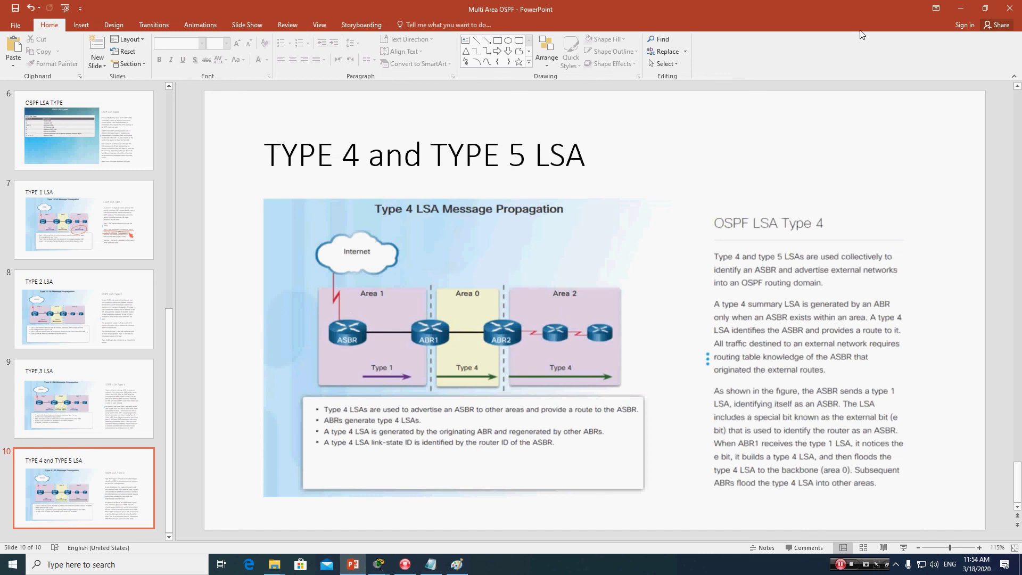
click(963, 9)
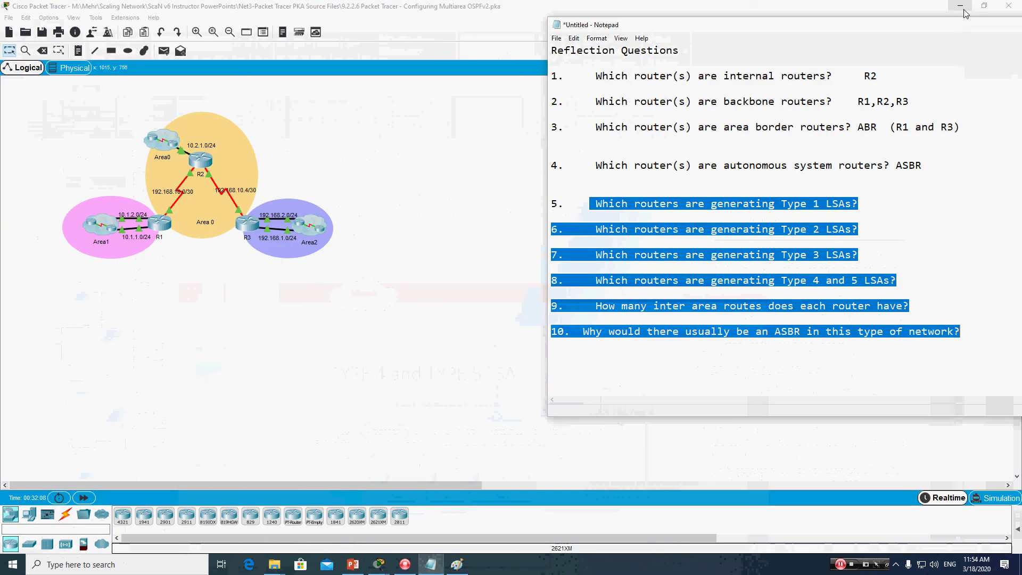
click(808, 229)
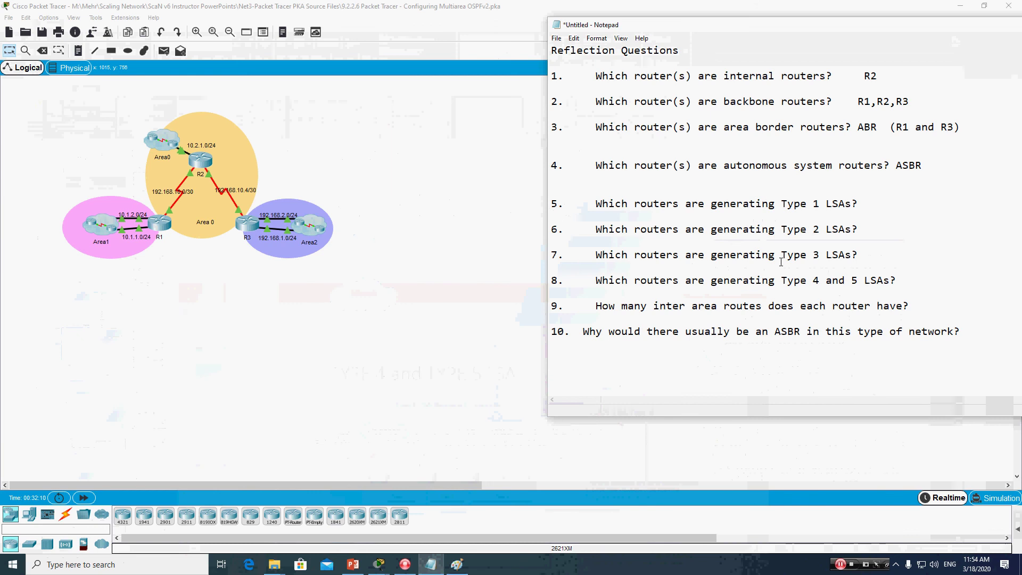
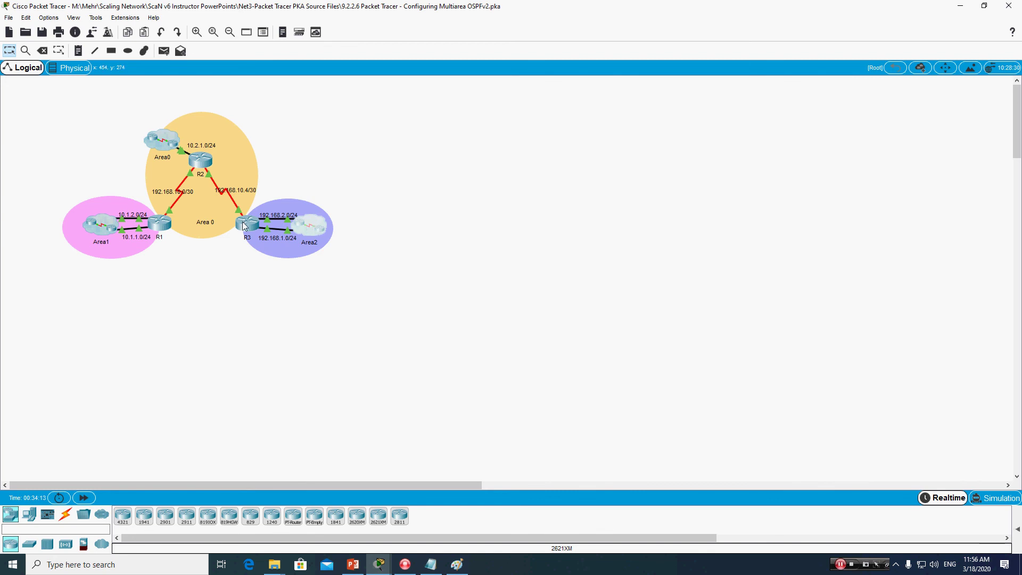
Step: Answer question 6 in Notepad with "Hidden routers in each of the area" and reposition the window to show the whole answer
mouse_move(150, 225)
click(431, 564)
click(881, 233)
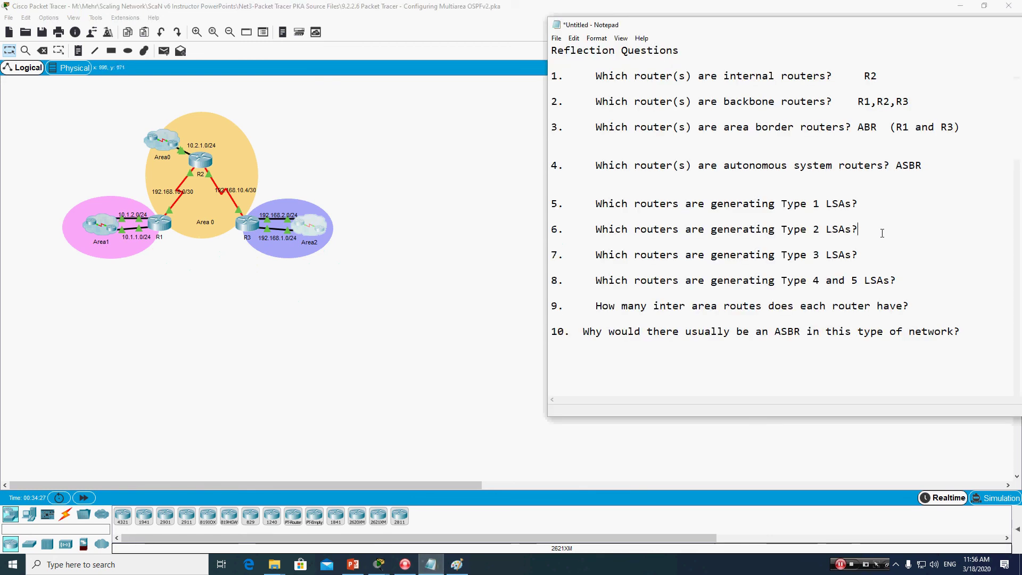
text(Hidden)
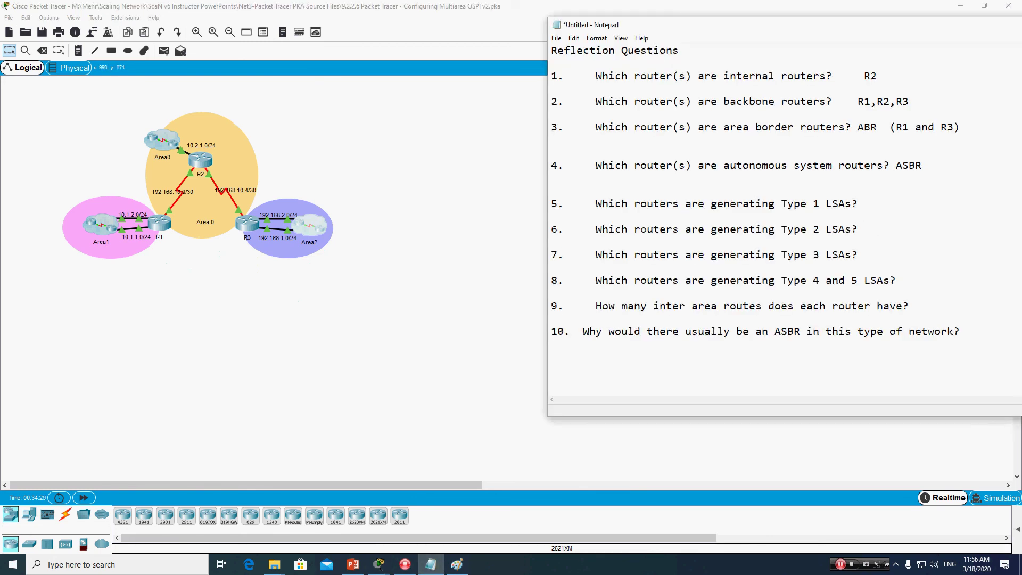
text( routers)
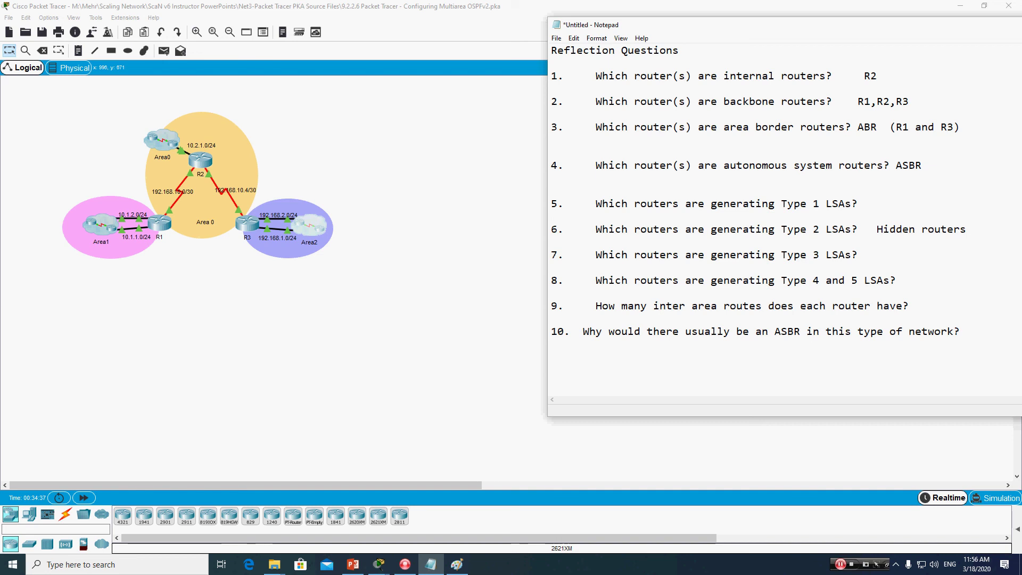
text(in each)
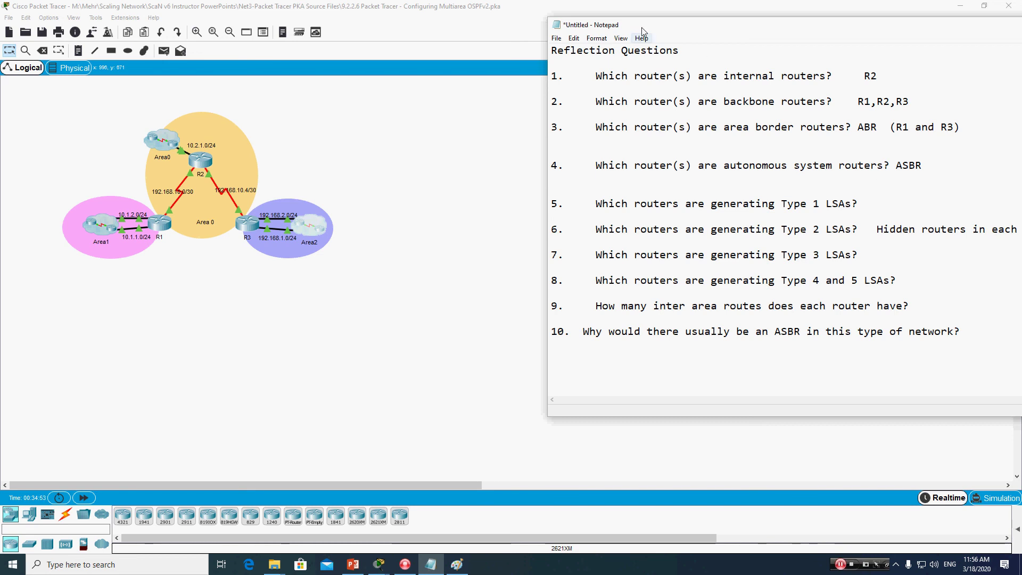
drag(635, 26, 488, 25)
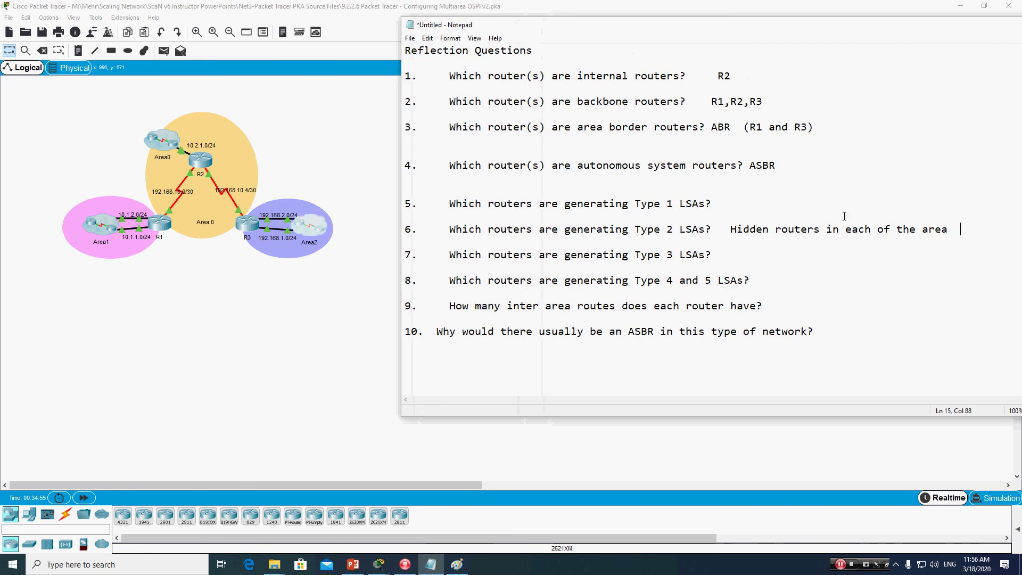
key(BackSpace)
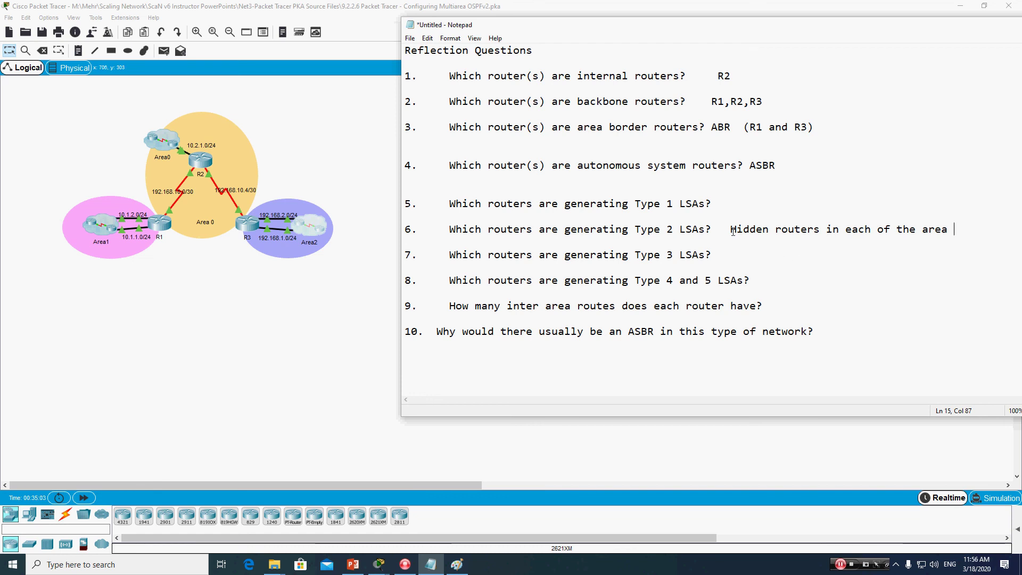
drag(733, 231, 955, 230)
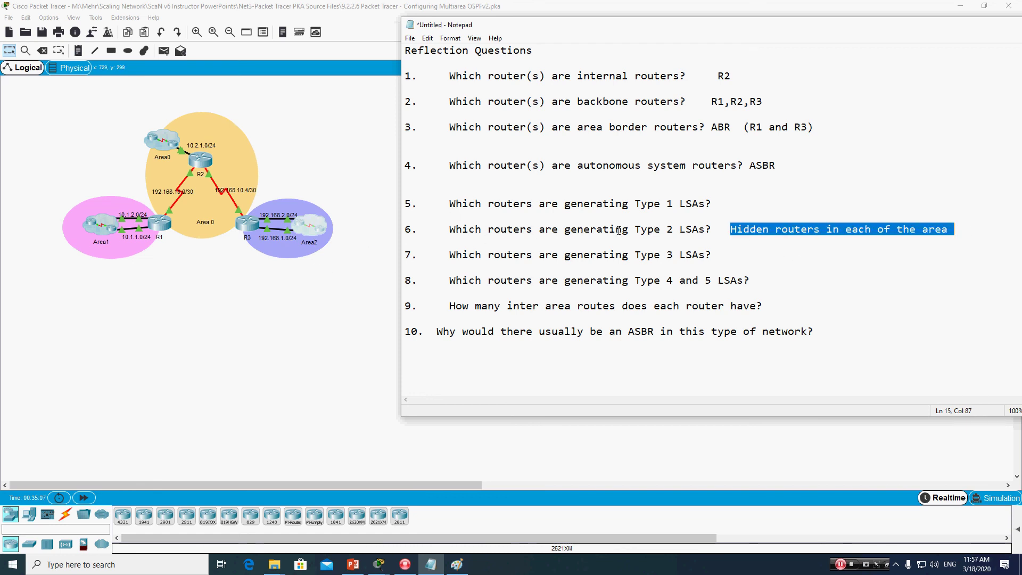
Step: Answer question 7 about Type 3 LSAs with "R1 and R3"
click(720, 253)
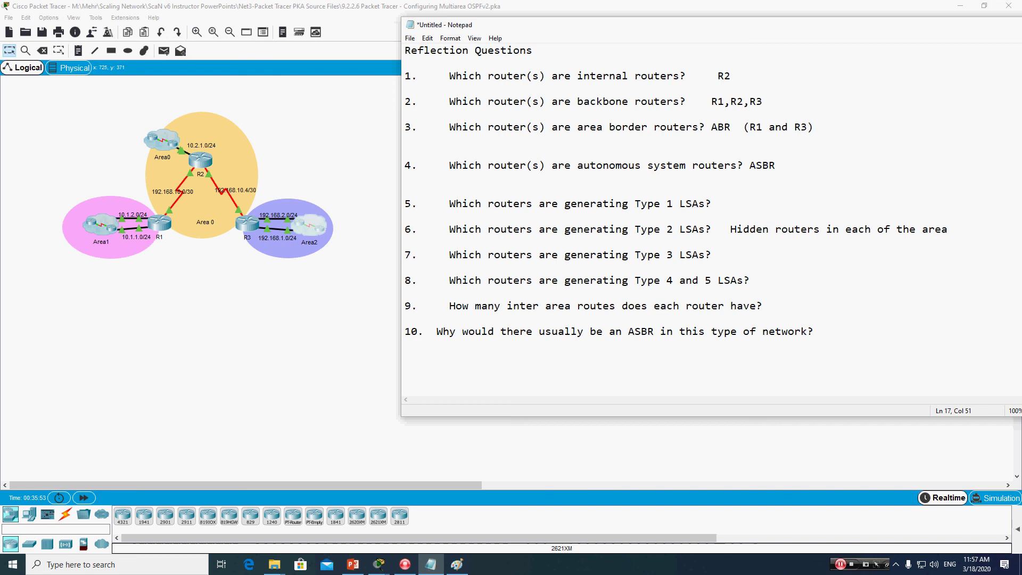
text(R1 and R3)
click(765, 282)
drag(817, 331, 405, 50)
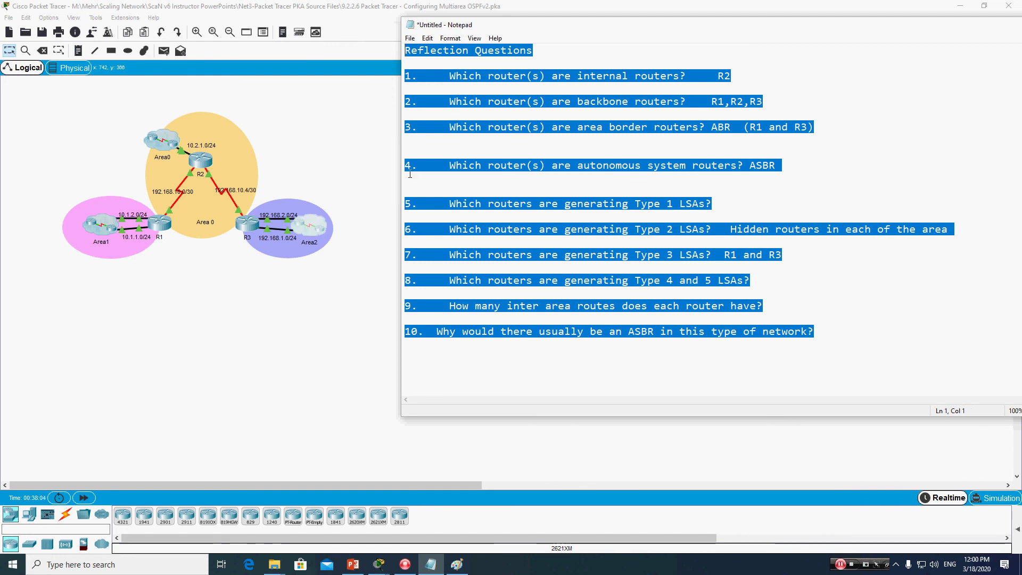
click(405, 565)
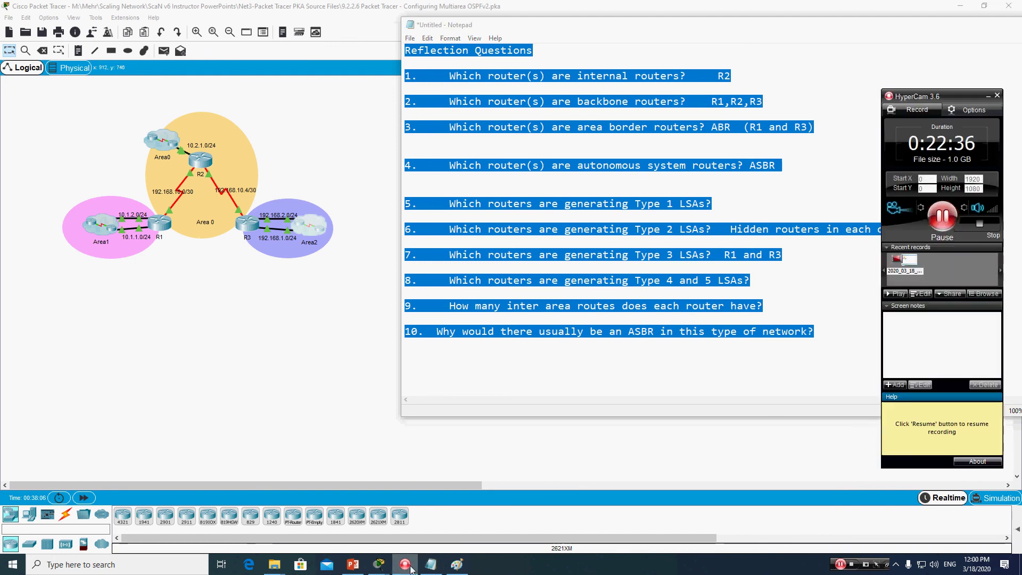